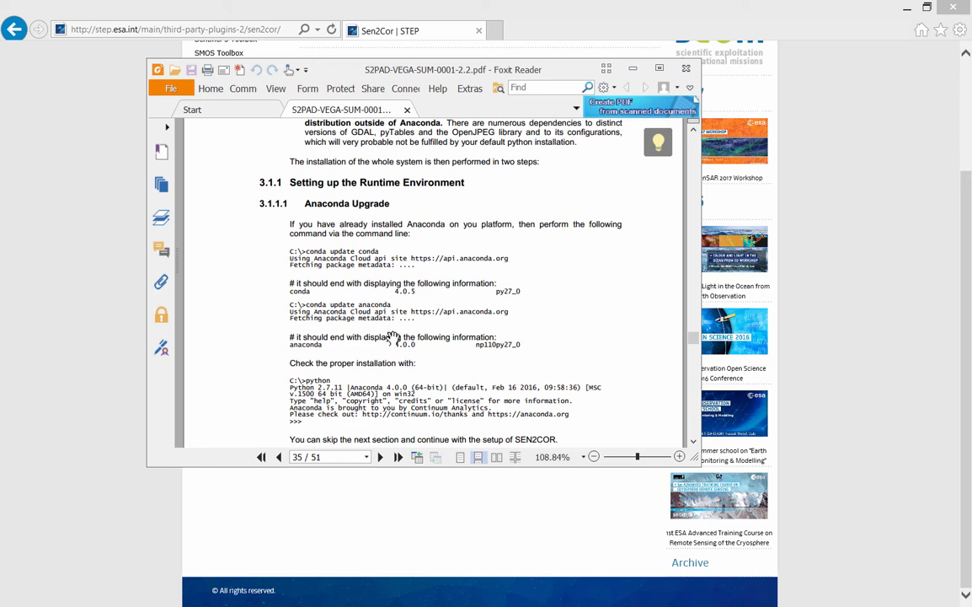
- Switch to the web browser and search Google for "anaconda 4.0.0 download" on a new page
{"action": "scroll", "coordinate": [392, 337], "scroll_direction": "down", "scroll_amount": 2}
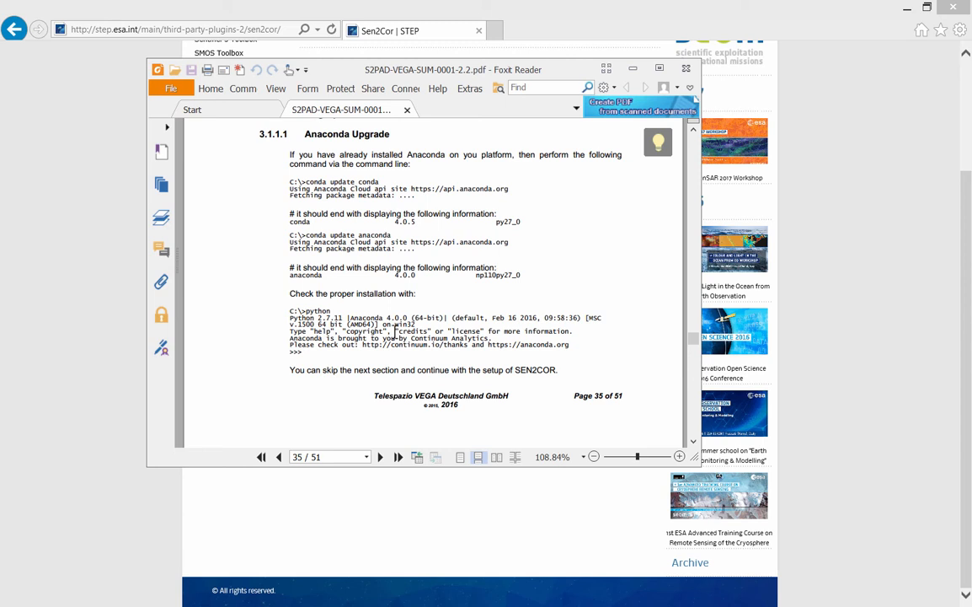
{"action": "left_click", "coordinate": [498, 35]}
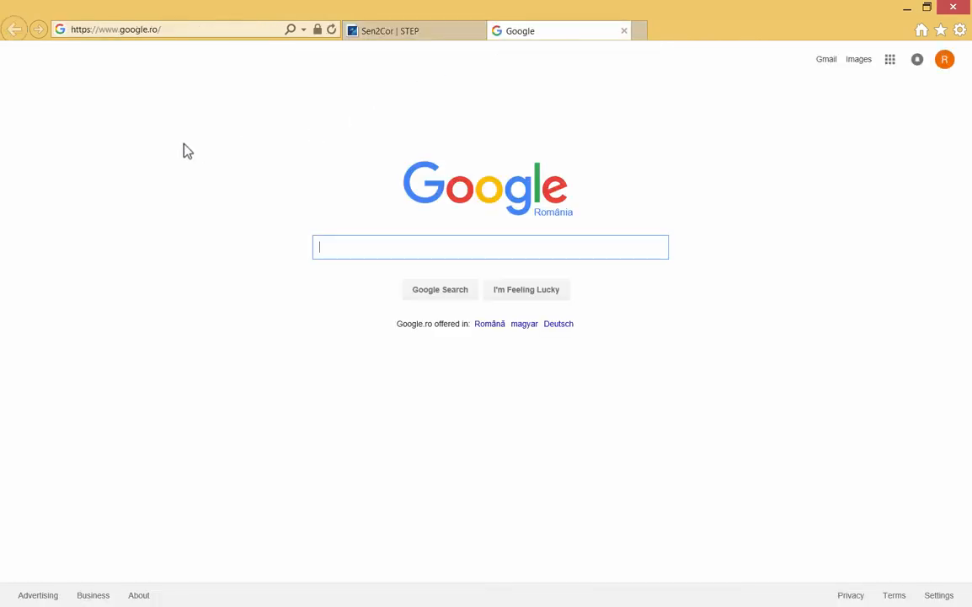
{"action": "type", "text": "anaconda "}
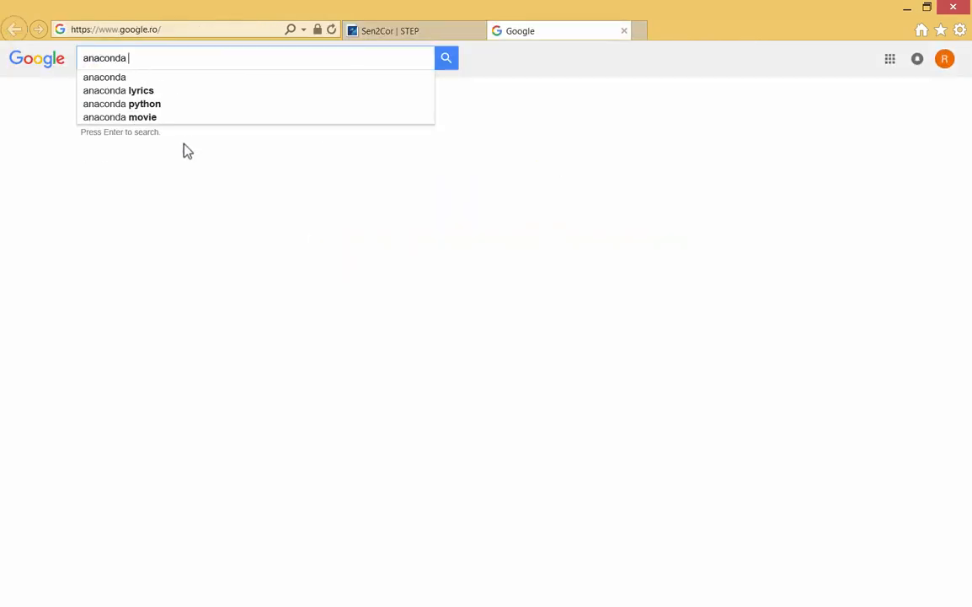
{"action": "type", "text": "4.0.0 "}
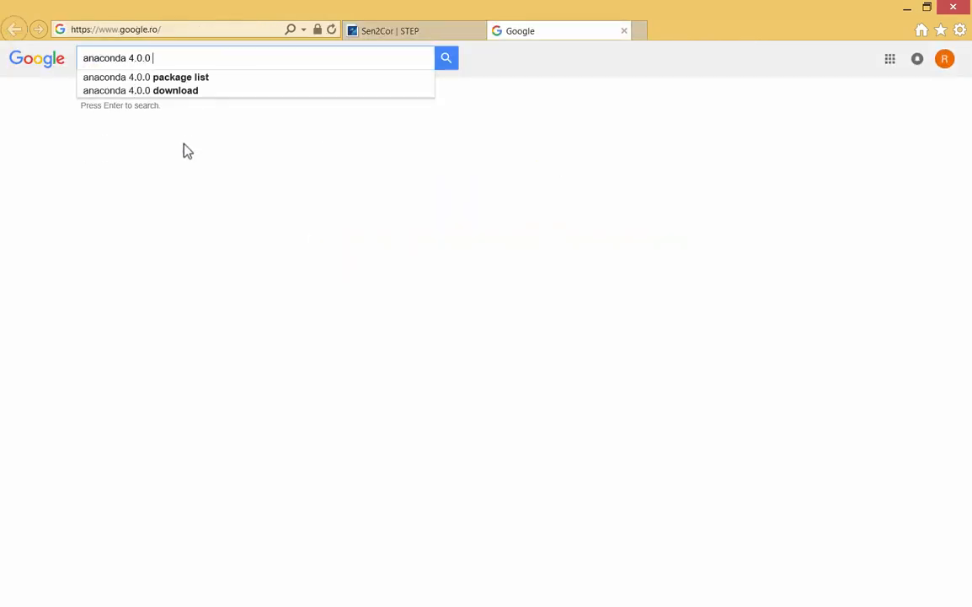
{"action": "type", "text": "download"}
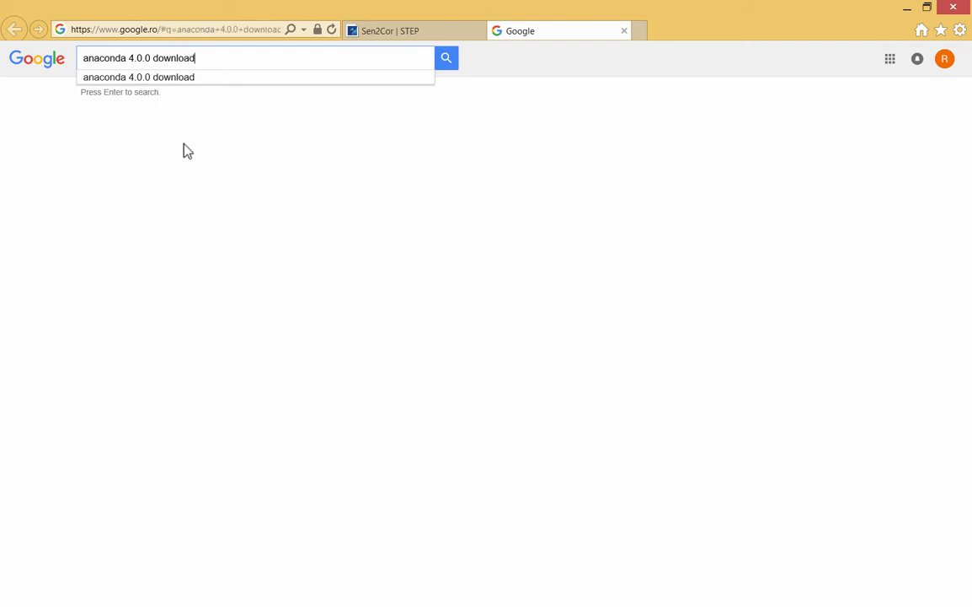
{"action": "key", "text": "Return"}
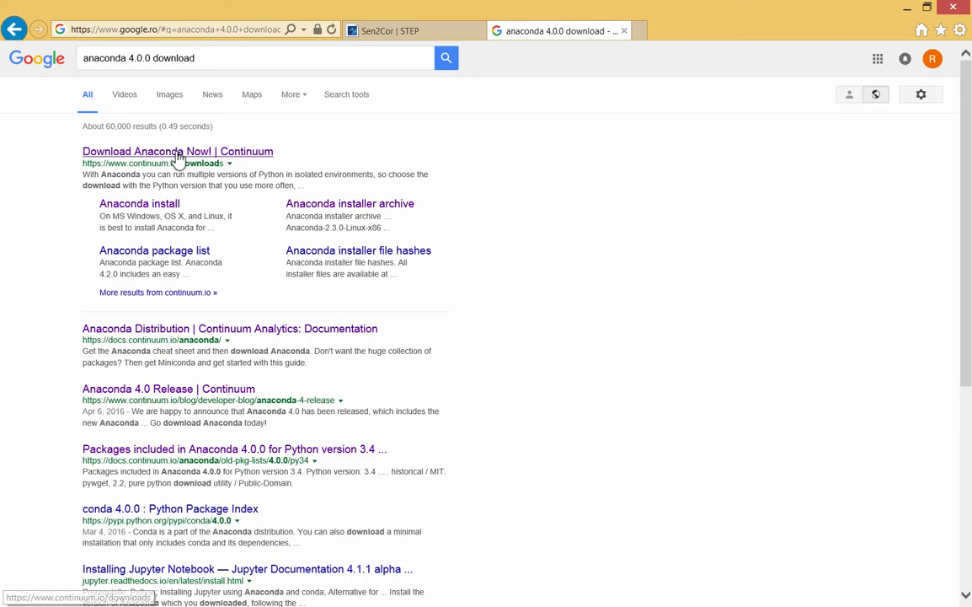
- Download and run Anaconda2-4.0.0-Windows-x86_64.exe from the Anaconda installer archive
{"action": "left_click", "coordinate": [349, 205]}
{"action": "scroll", "coordinate": [350, 209], "scroll_direction": "down", "scroll_amount": 10}
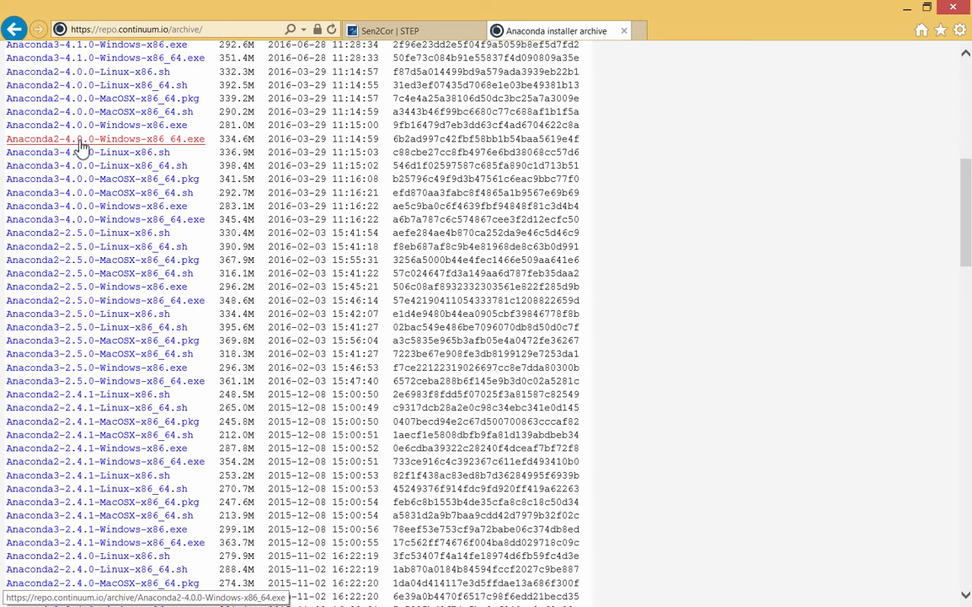
{"action": "left_click", "coordinate": [81, 143]}
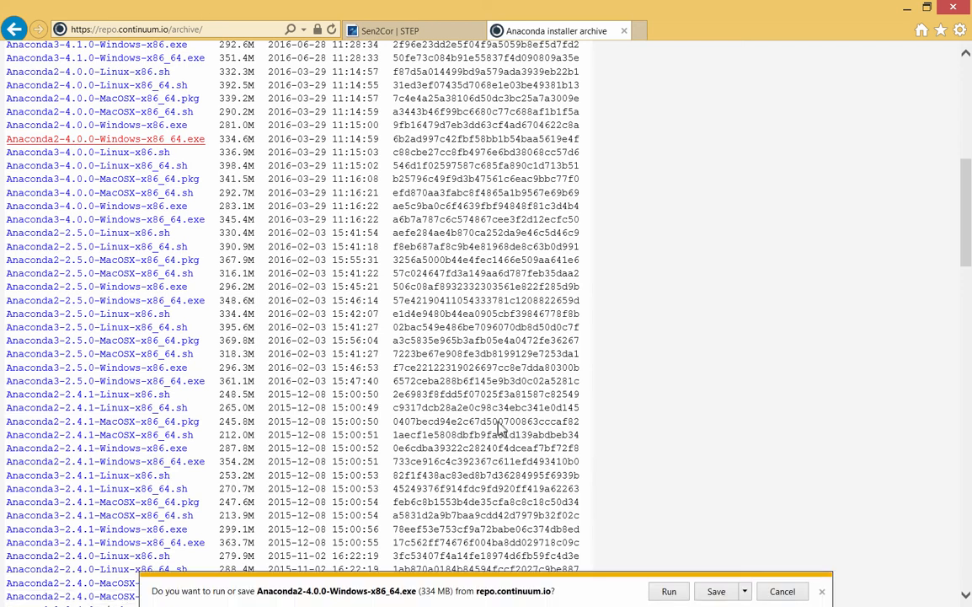
{"action": "left_click", "coordinate": [668, 591]}
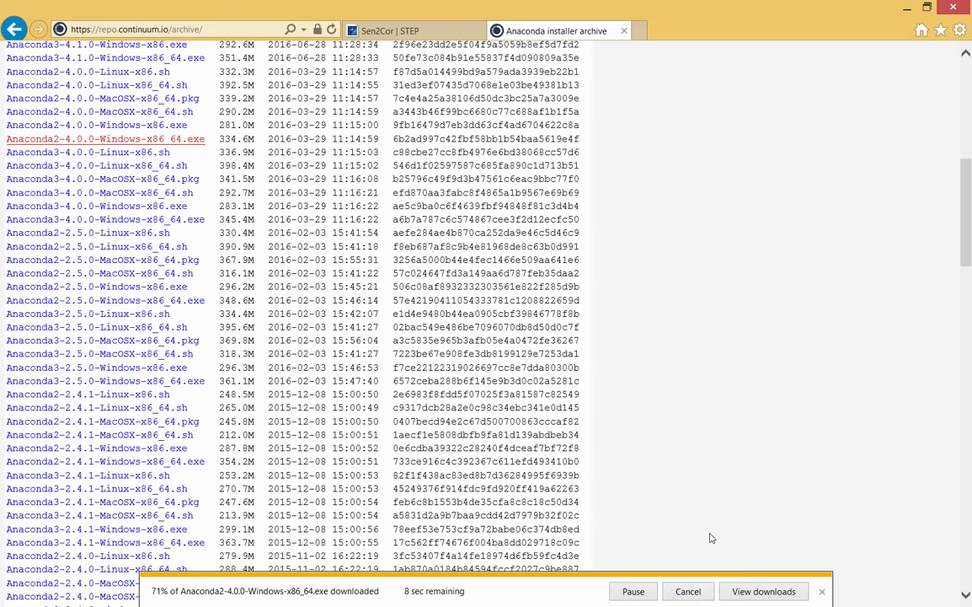
- Install Anaconda2 4.0.0 for all users in C:\Anaconda2, added to the system PATH and registered as the system Python 2.7
{"action": "left_click", "coordinate": [487, 418]}
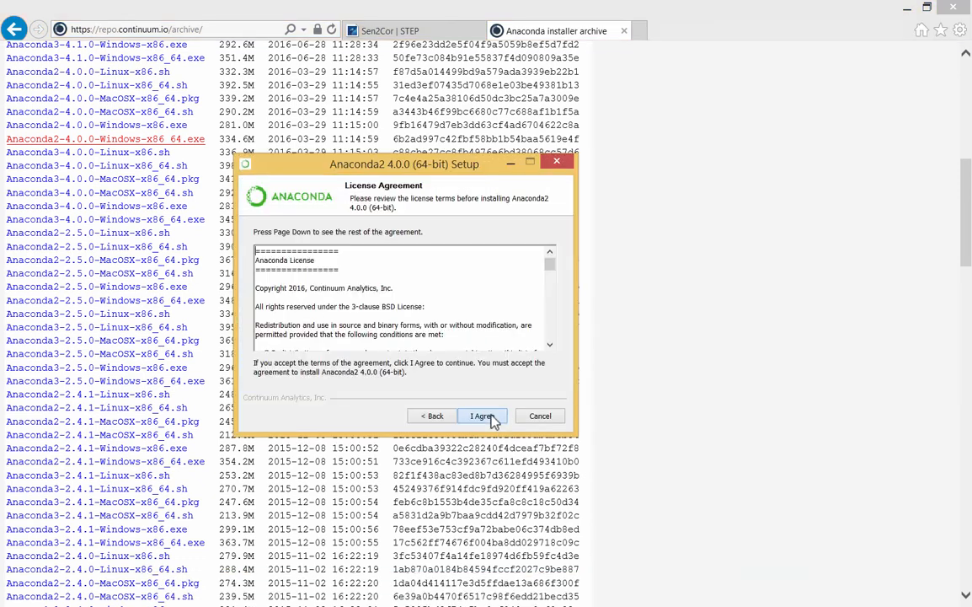
{"action": "left_click", "coordinate": [491, 416]}
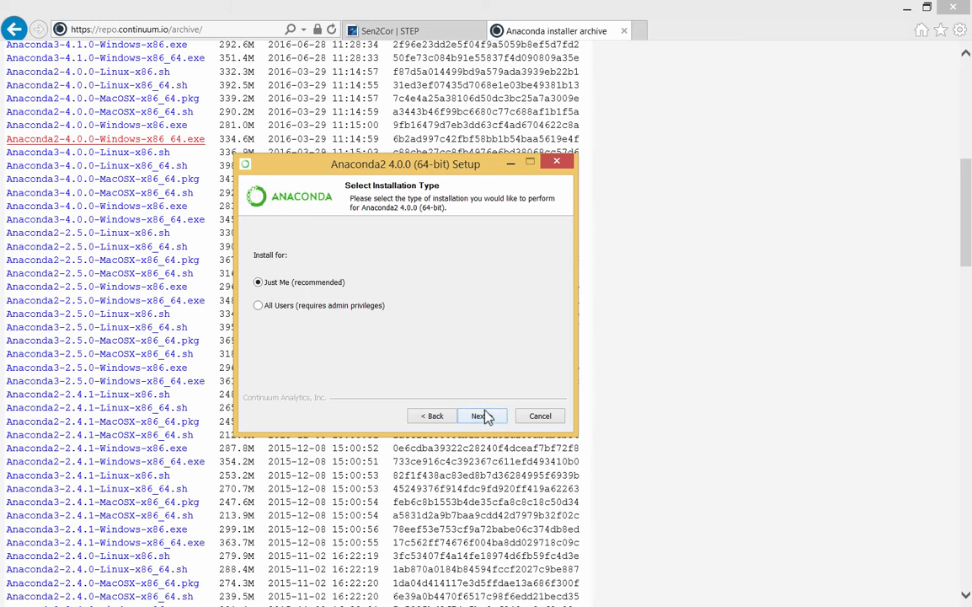
{"action": "left_click", "coordinate": [257, 305]}
{"action": "left_click", "coordinate": [485, 415]}
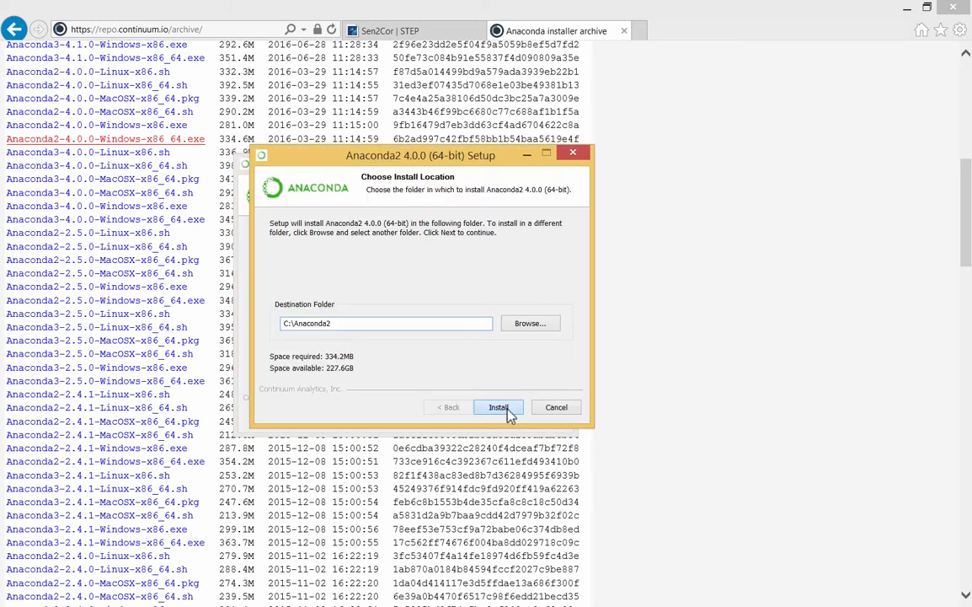
{"action": "left_click", "coordinate": [502, 410]}
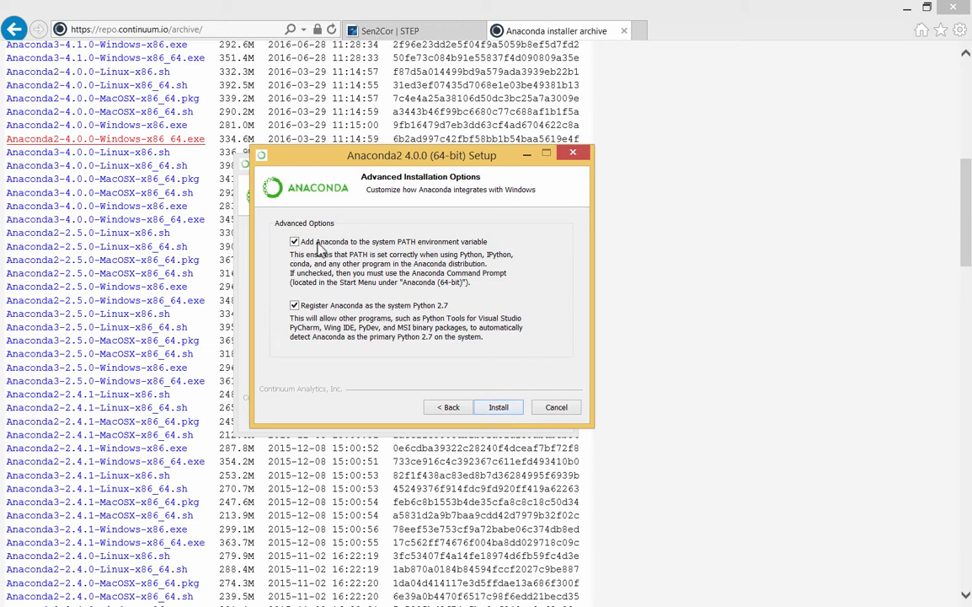
{"action": "left_click", "coordinate": [498, 408]}
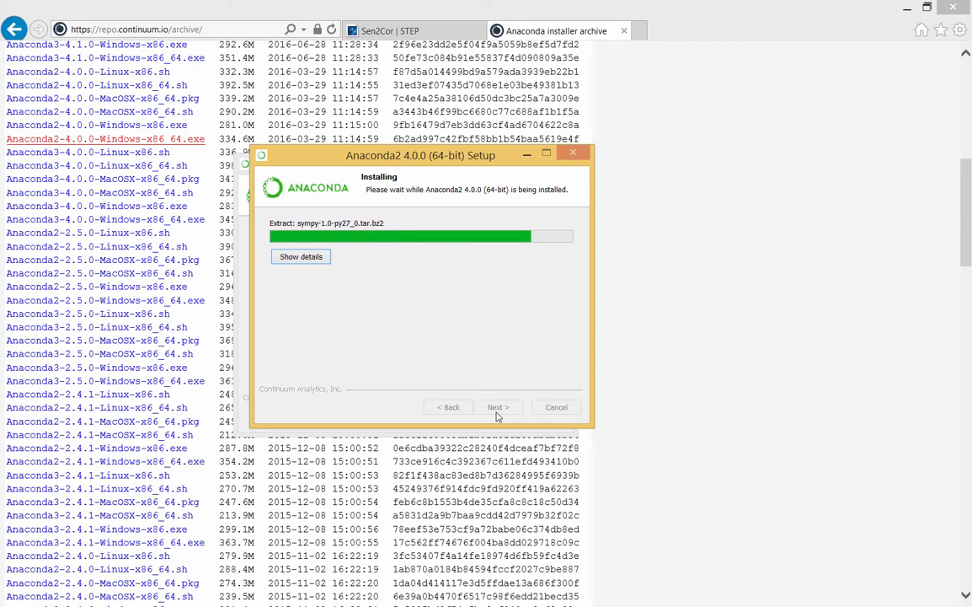
{"action": "left_click", "coordinate": [412, 278]}
{"action": "left_click", "coordinate": [497, 408]}
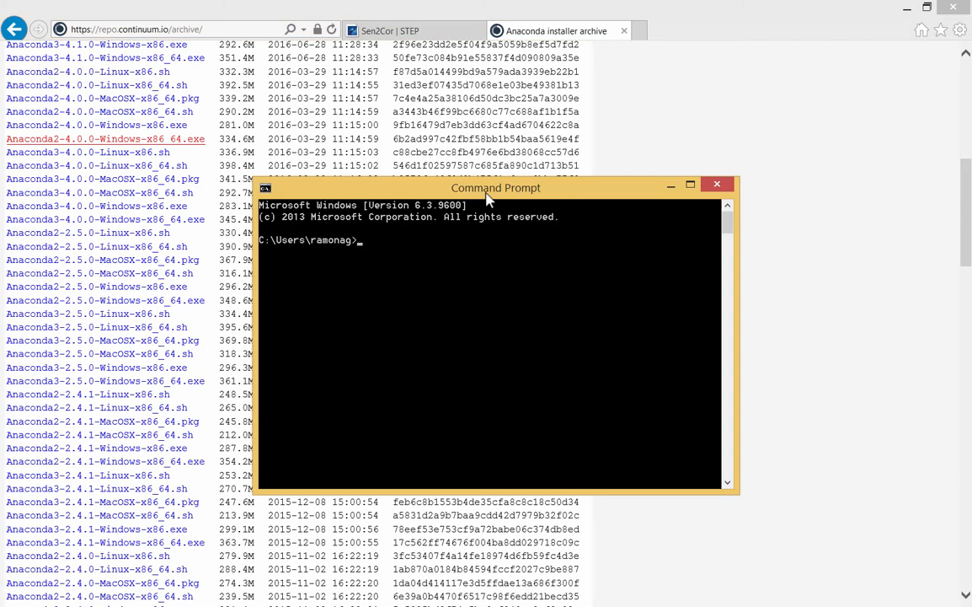
- Run set in Command Prompt to list the environment variables and check the Path for the Anaconda2 folders
{"action": "type", "text": "set"}
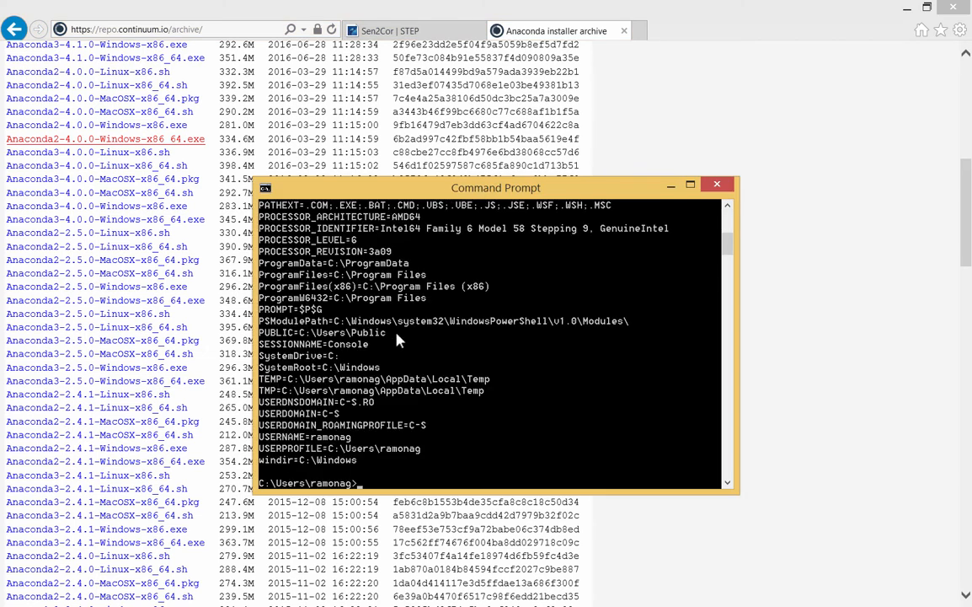
{"action": "scroll", "coordinate": [399, 340], "scroll_direction": "up", "scroll_amount": 3}
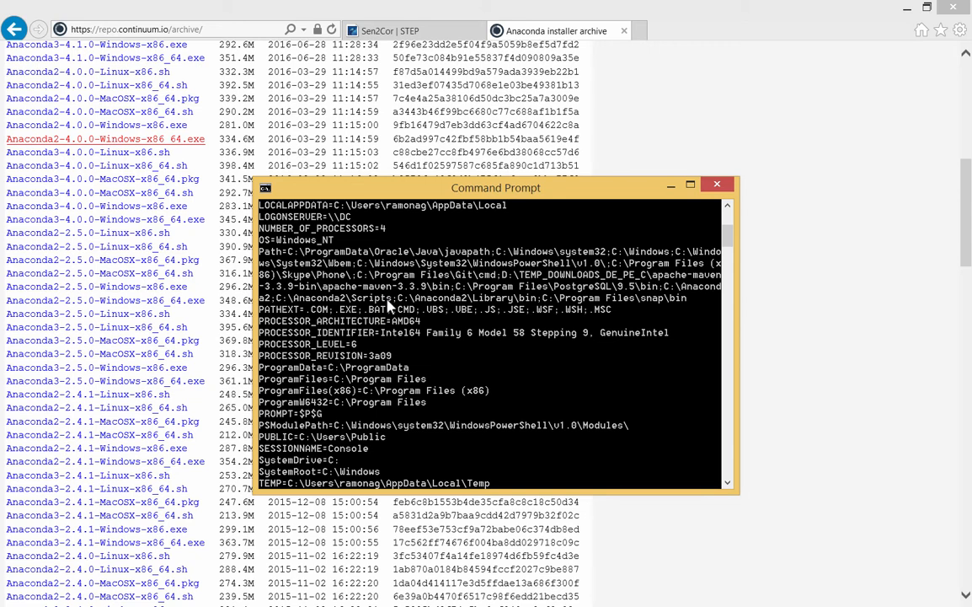
{"action": "scroll", "coordinate": [396, 324], "scroll_direction": "down", "scroll_amount": 6}
- Search the user folder and its subfolders with dir site.py /s, review the Path variable again, and close Command Prompt
{"action": "type", "text": "d"}
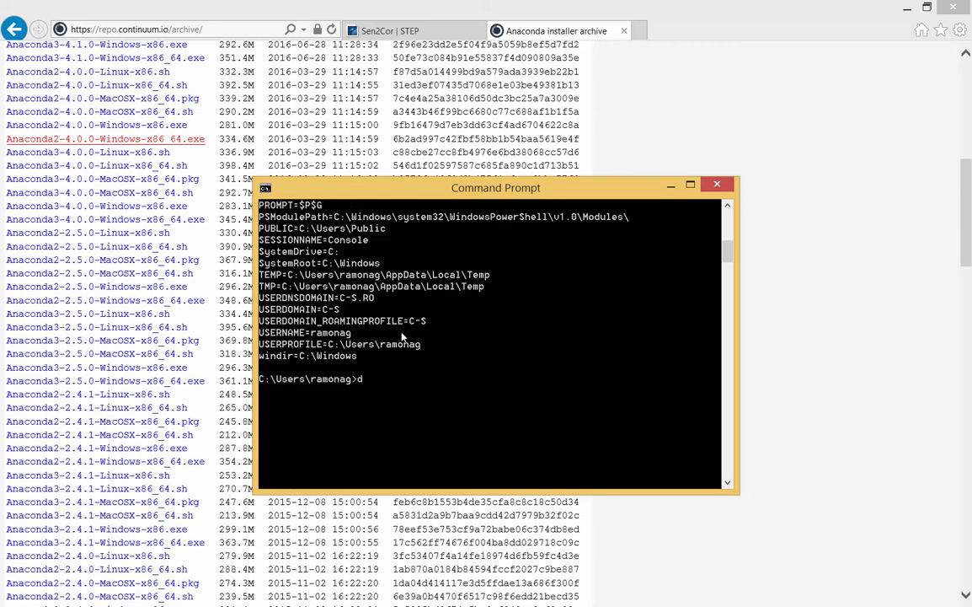
{"action": "type", "text": "ir site.py /s"}
{"action": "key", "text": "Return"}
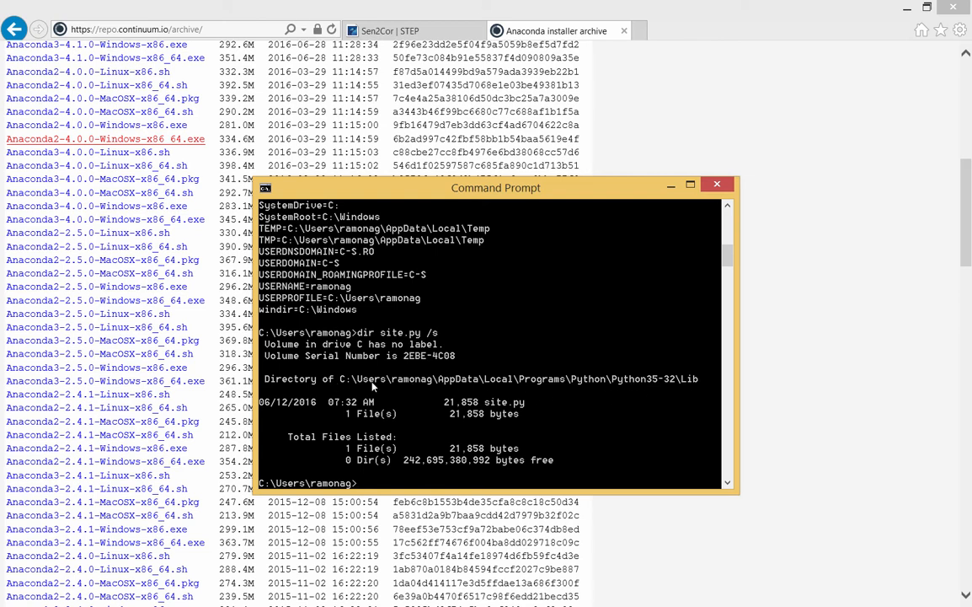
{"action": "scroll", "coordinate": [422, 356], "scroll_direction": "up", "scroll_amount": 10}
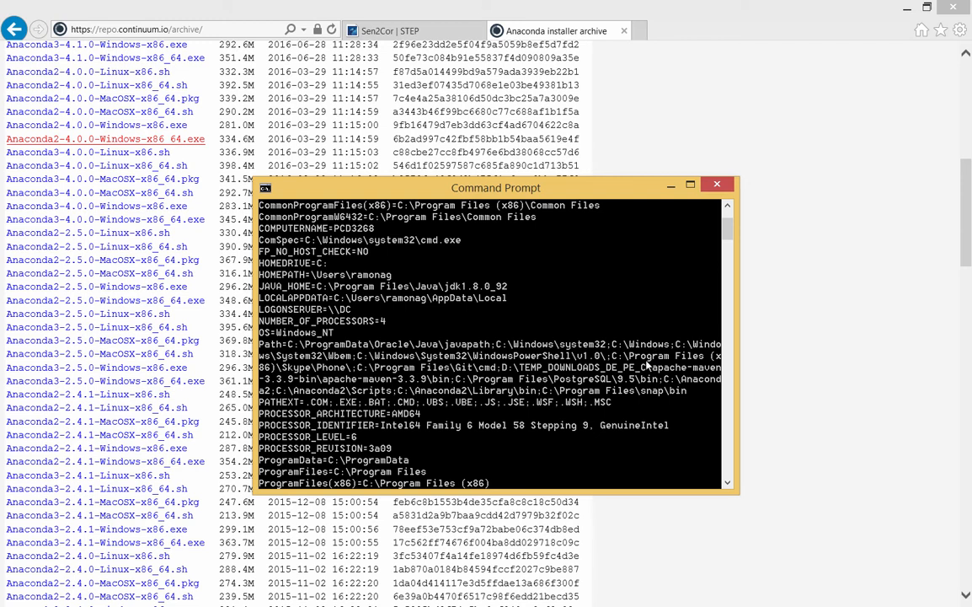
{"action": "scroll", "coordinate": [569, 395], "scroll_direction": "down", "scroll_amount": 10}
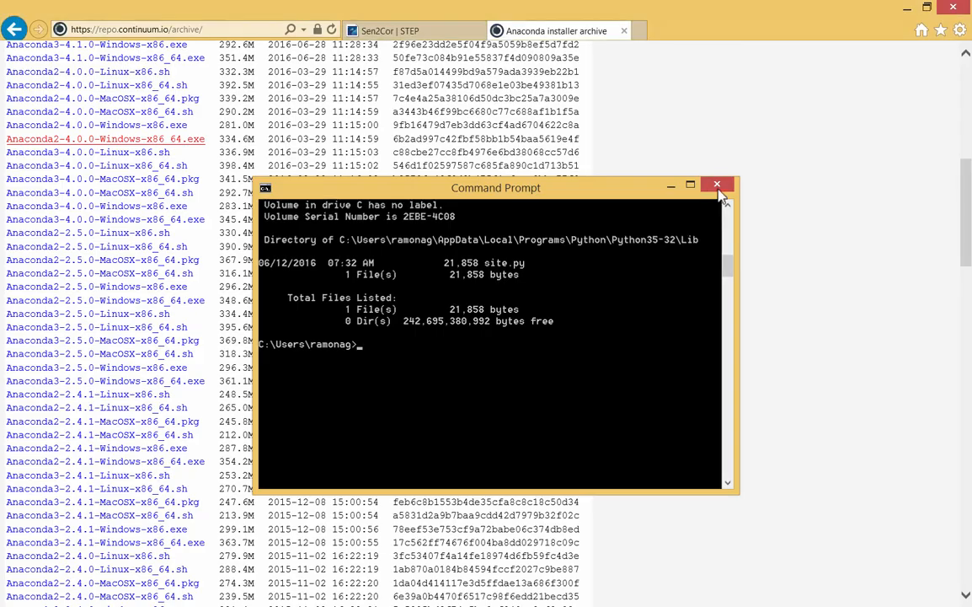
{"action": "left_click", "coordinate": [715, 188]}
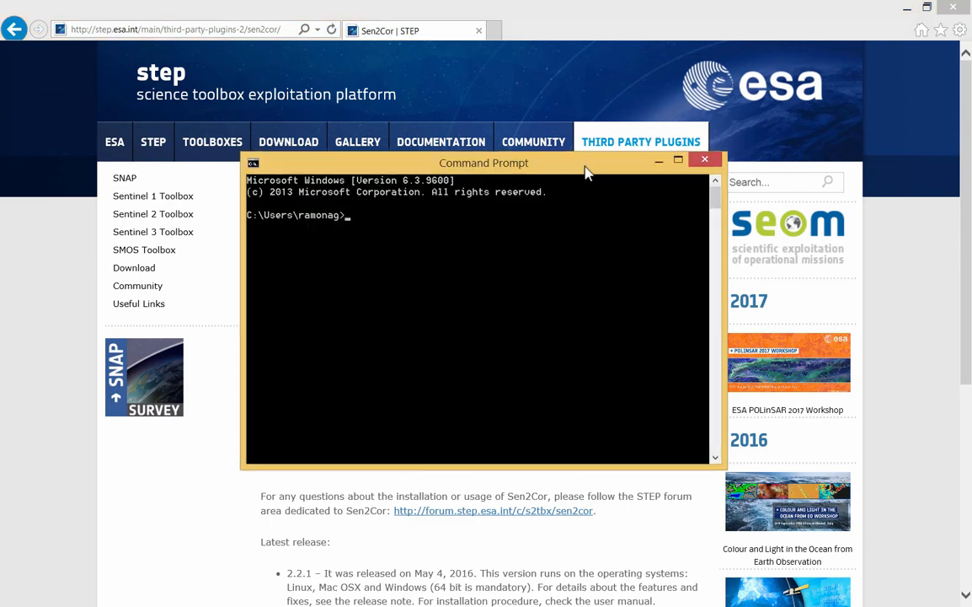
- Check the Anaconda installation in a new Command Prompt by running conda -V and python, and minimize the window
{"action": "type", "text": "conda -V"}
{"action": "key", "text": "Return"}
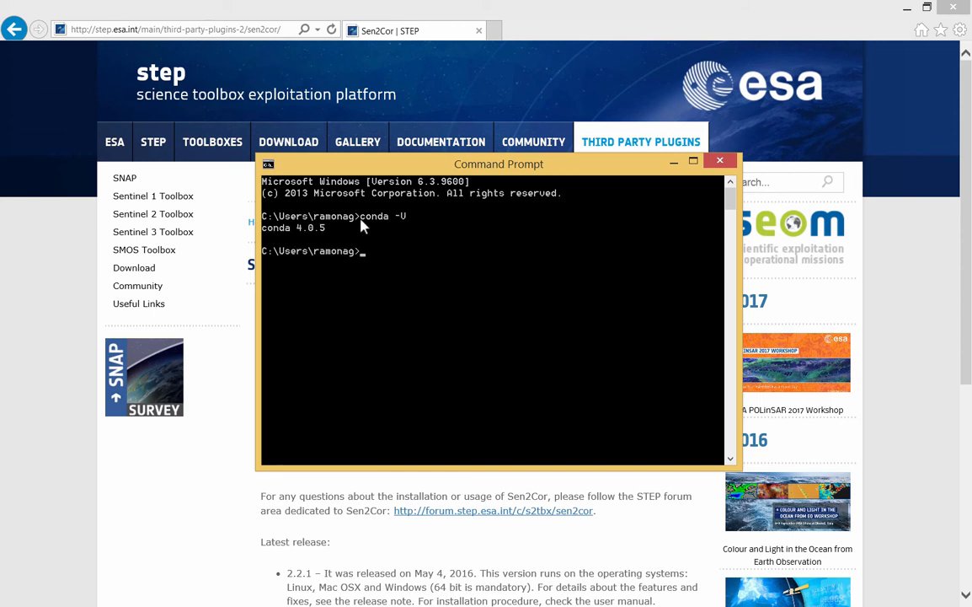
{"action": "type", "text": "python"}
{"action": "key", "text": "Return"}
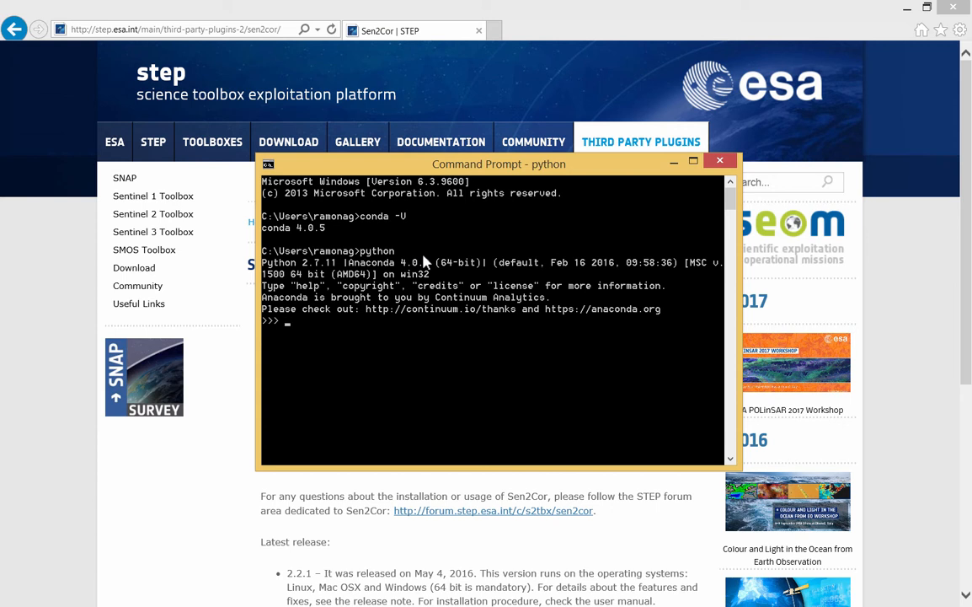
{"action": "left_click", "coordinate": [673, 160]}
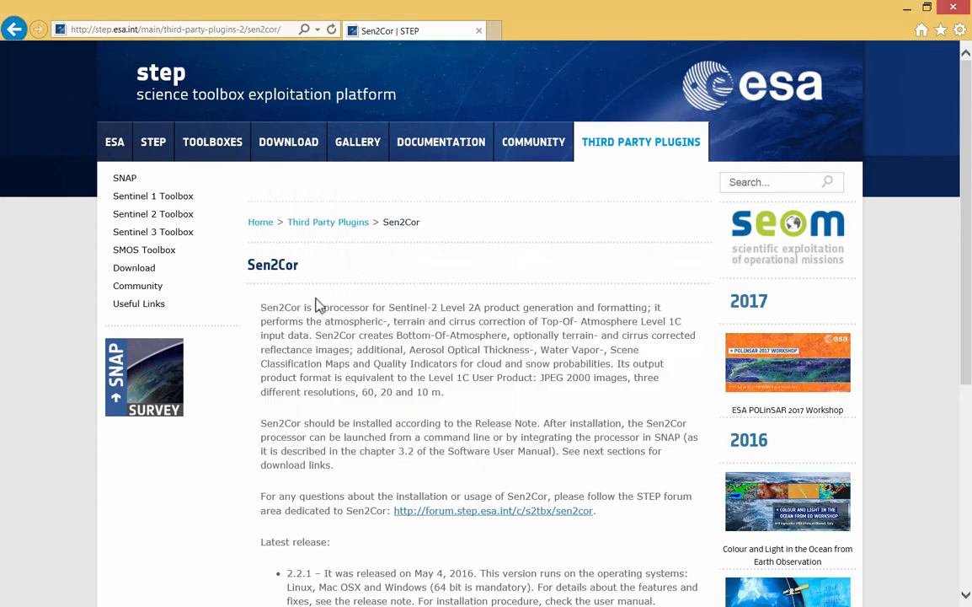
- Download the Windows installer sen2cor-2.2.1.zip from the Sen2Cor page, save it, and open its download folder
{"action": "scroll", "coordinate": [319, 302], "scroll_direction": "down", "scroll_amount": 3}
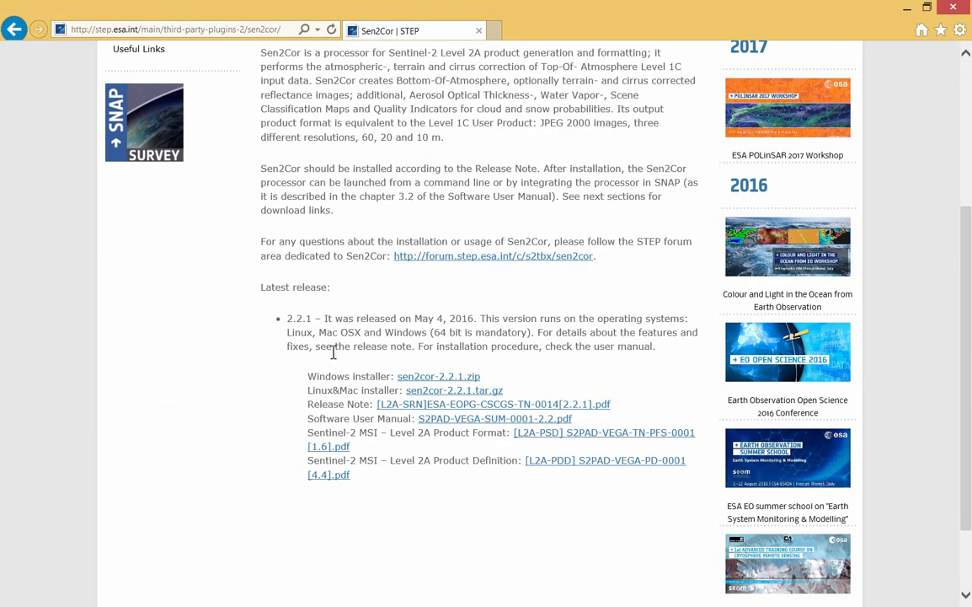
{"action": "left_click", "coordinate": [443, 378]}
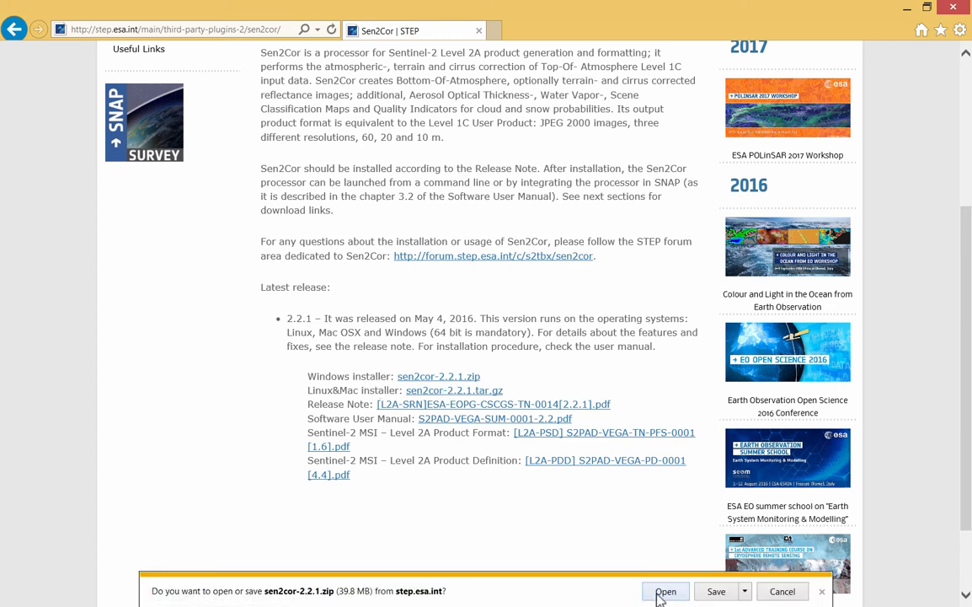
{"action": "left_click", "coordinate": [717, 592]}
{"action": "left_click", "coordinate": [677, 591]}
- Extract sen2cor-2.2.1.zip into the DOWNLOADS folder with 7-Zip
{"action": "right_click", "coordinate": [212, 157]}
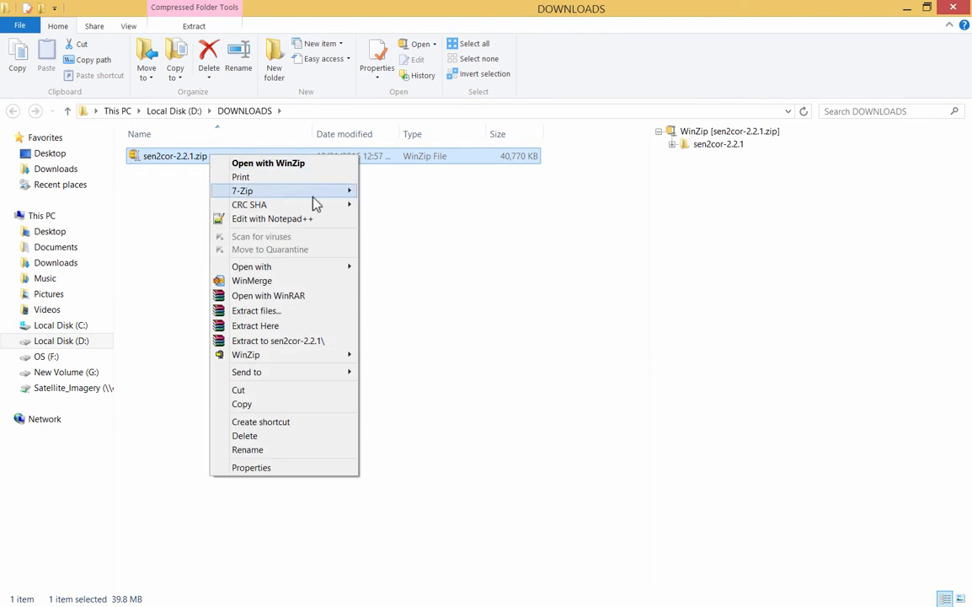
{"action": "mouse_move", "coordinate": [329, 192]}
{"action": "left_click", "coordinate": [451, 246]}
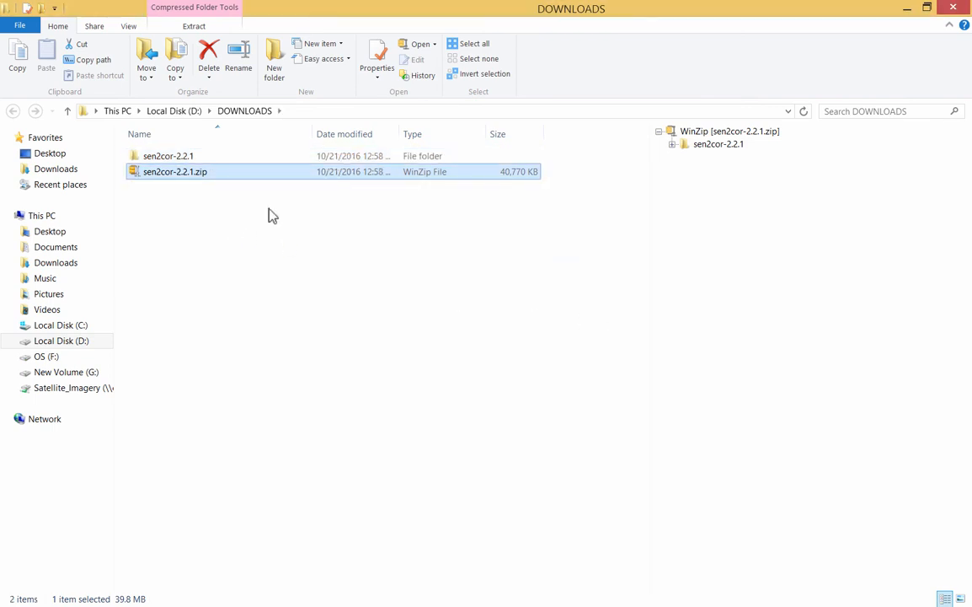
- Open a Command Prompt in the extracted sen2cor-2.2.1 folder and run python setup.py install
{"action": "double_click", "coordinate": [184, 158]}
{"action": "left_click", "coordinate": [19, 25]}
{"action": "left_click", "coordinate": [39, 80]}
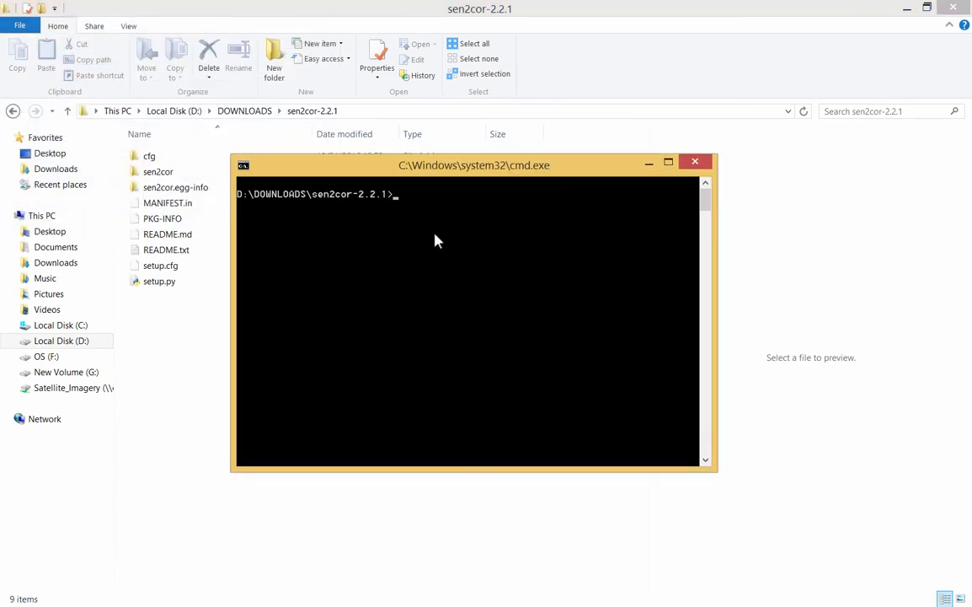
{"action": "type", "text": "python  setup.py install"}
{"action": "key", "text": "Return"}
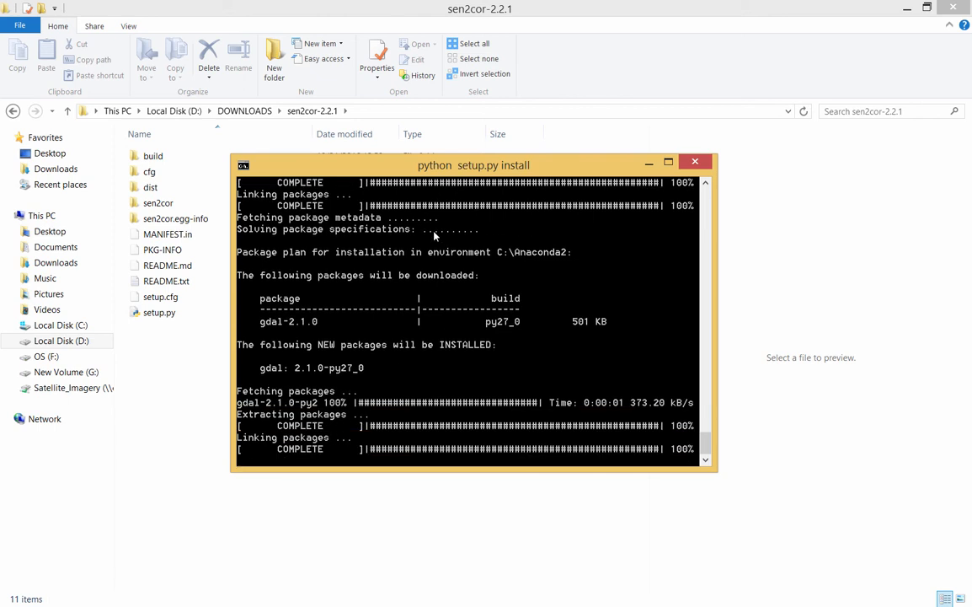
- Answer y to continue the Sen2Cor setup script and y to accept the default sen2cor home directory
{"action": "type", "text": "y"}
{"action": "key", "text": "Return"}
{"action": "type", "text": "y"}
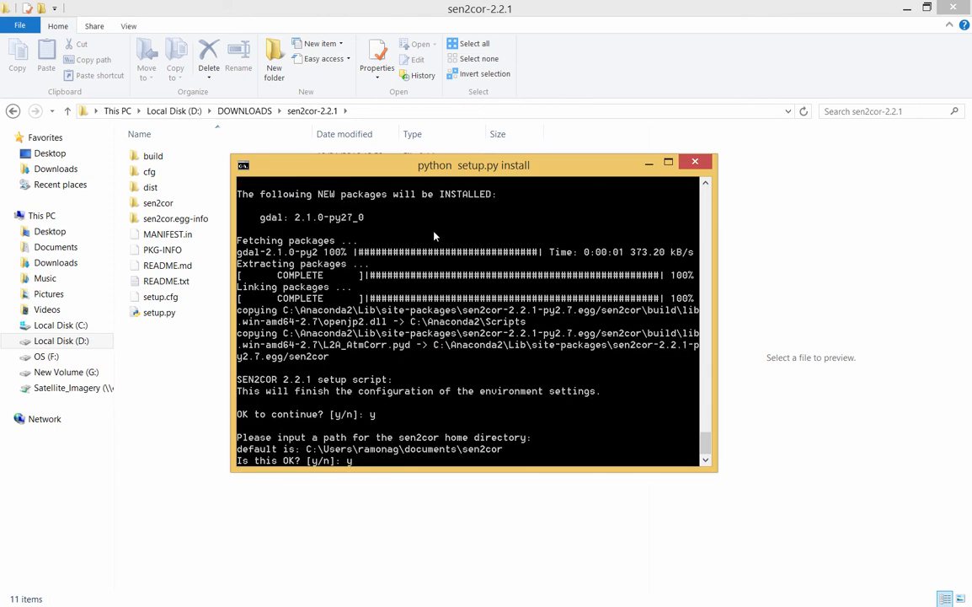
{"action": "key", "text": "Return"}
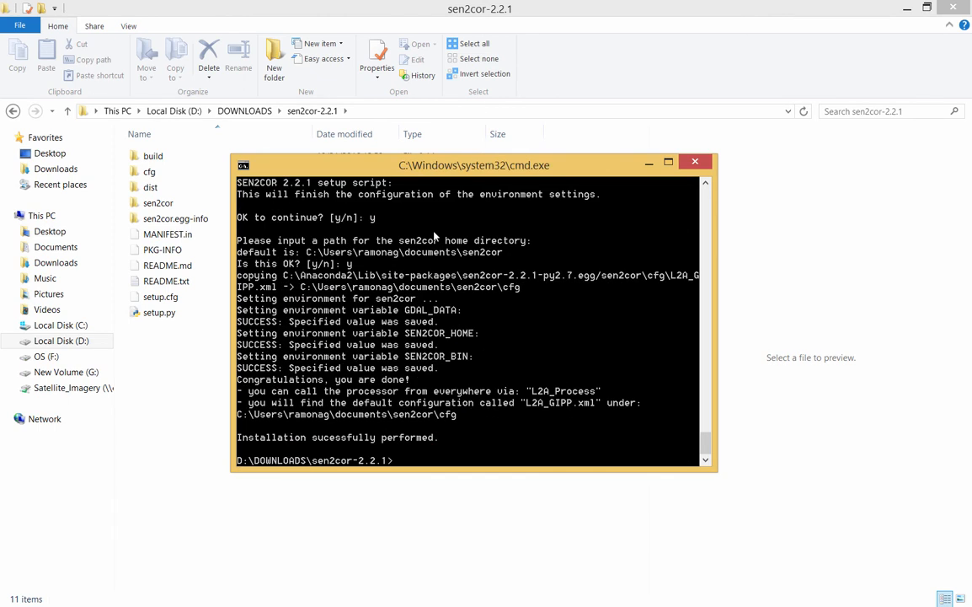
- Display the Sen2Cor processor's command-line usage with L2A_Process --help
{"action": "type", "text": "L2A_Process --help"}
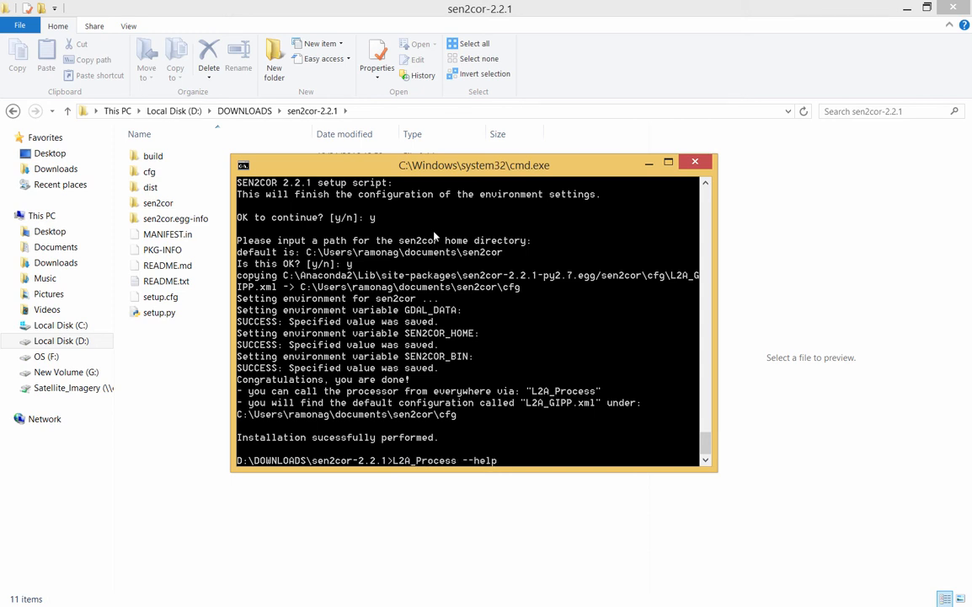
{"action": "key", "text": "Return"}
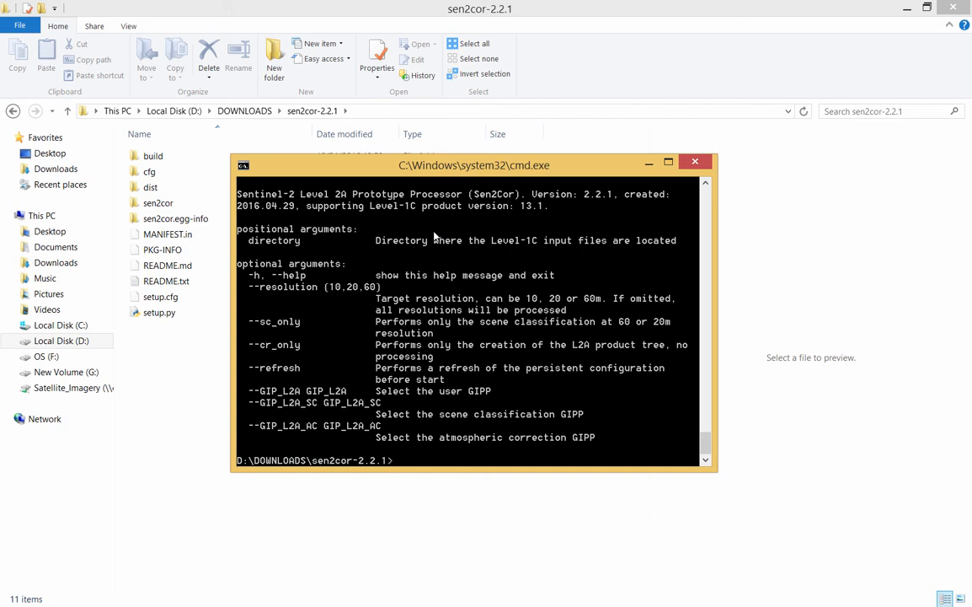
- List the environment variables with set in a new Command Prompt and check the SEN2COR_HOME, SEN2COR_BIN, GDAL_DATA and Path entries
{"action": "left_click", "coordinate": [695, 161]}
{"action": "left_click", "coordinate": [19, 27]}
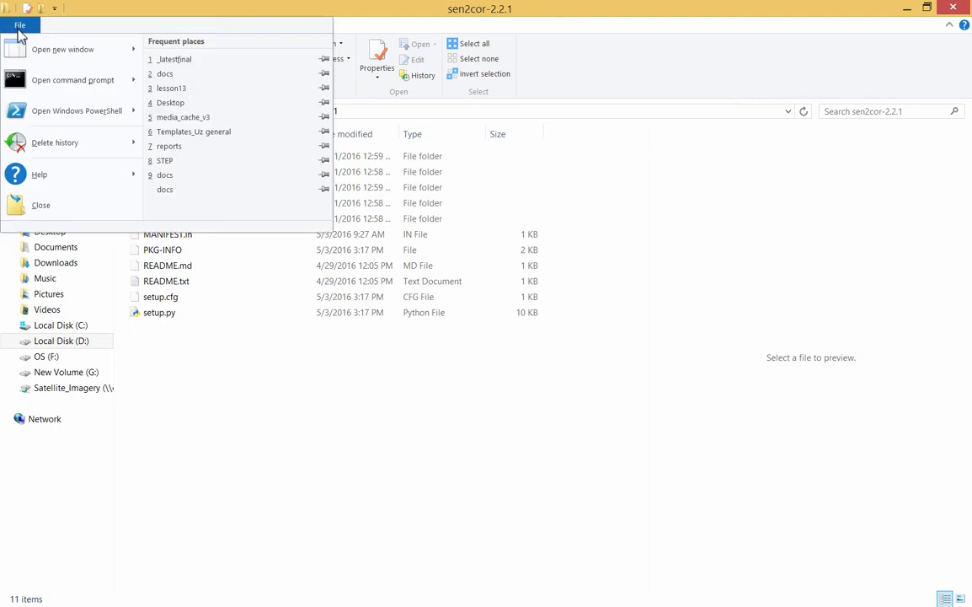
{"action": "left_click", "coordinate": [36, 80]}
{"action": "type", "text": "set"}
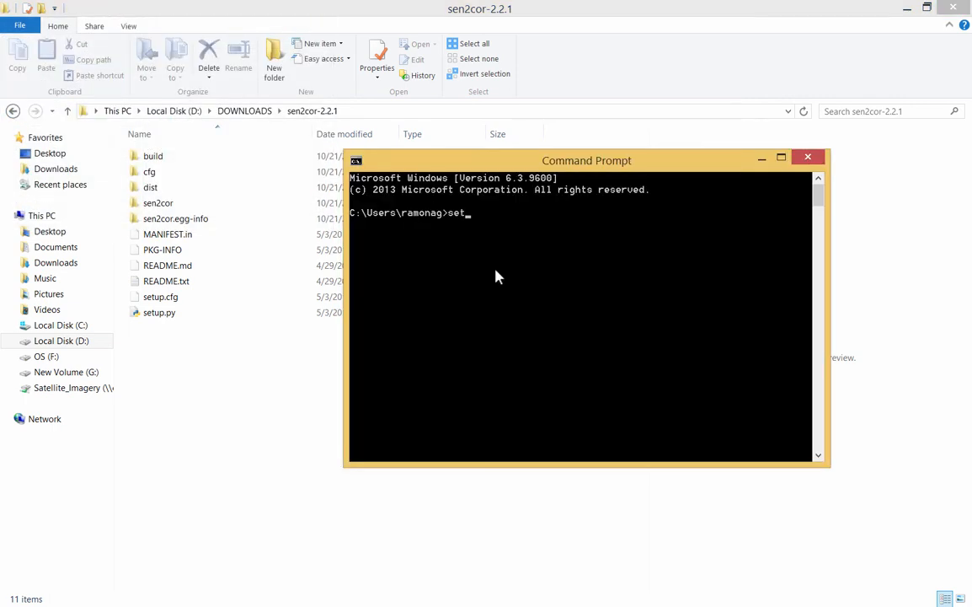
{"action": "key", "text": "Return"}
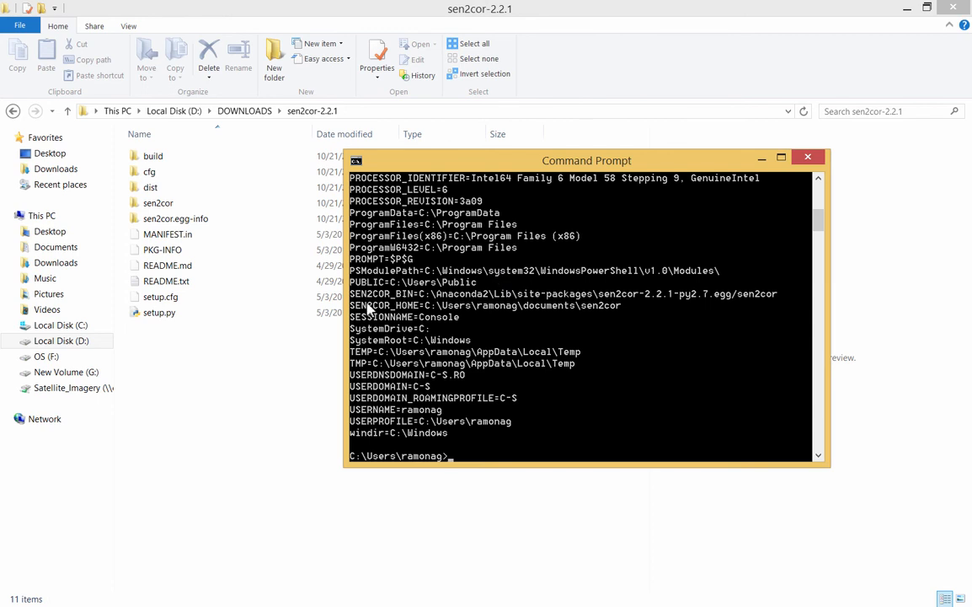
{"action": "scroll", "coordinate": [405, 311], "scroll_direction": "up", "scroll_amount": 3}
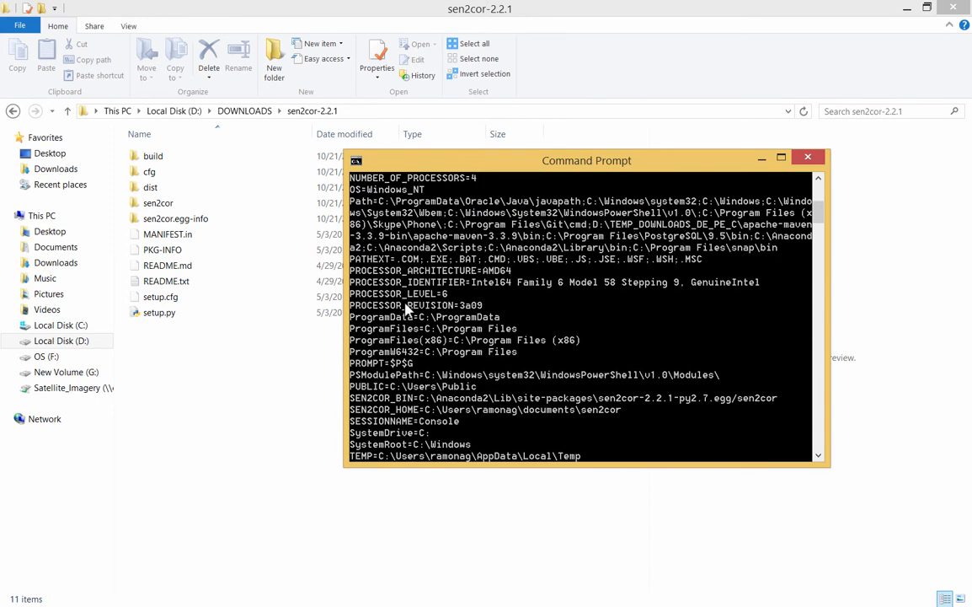
{"action": "scroll", "coordinate": [405, 309], "scroll_direction": "up", "scroll_amount": 2}
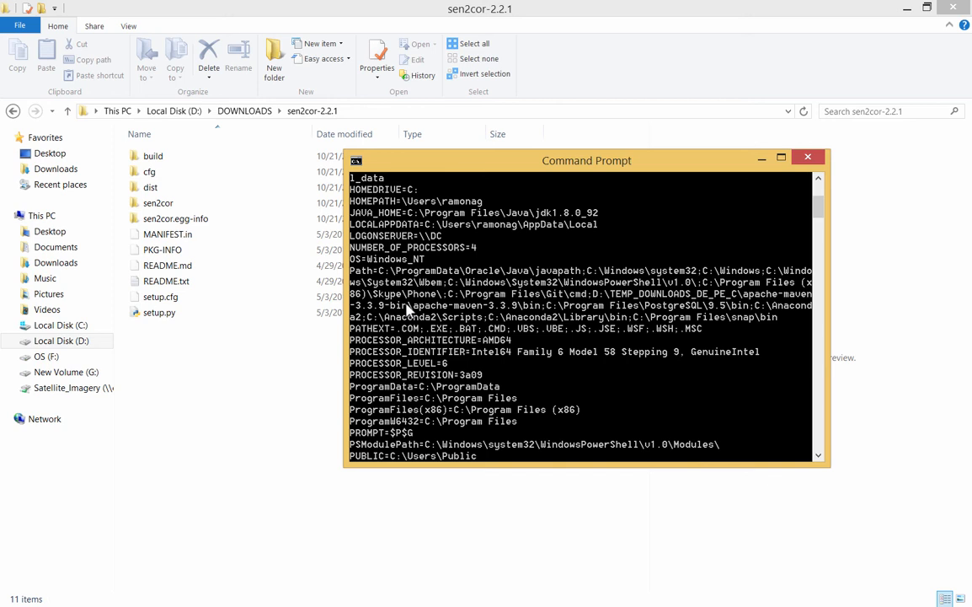
{"action": "scroll", "coordinate": [407, 309], "scroll_direction": "up", "scroll_amount": 3}
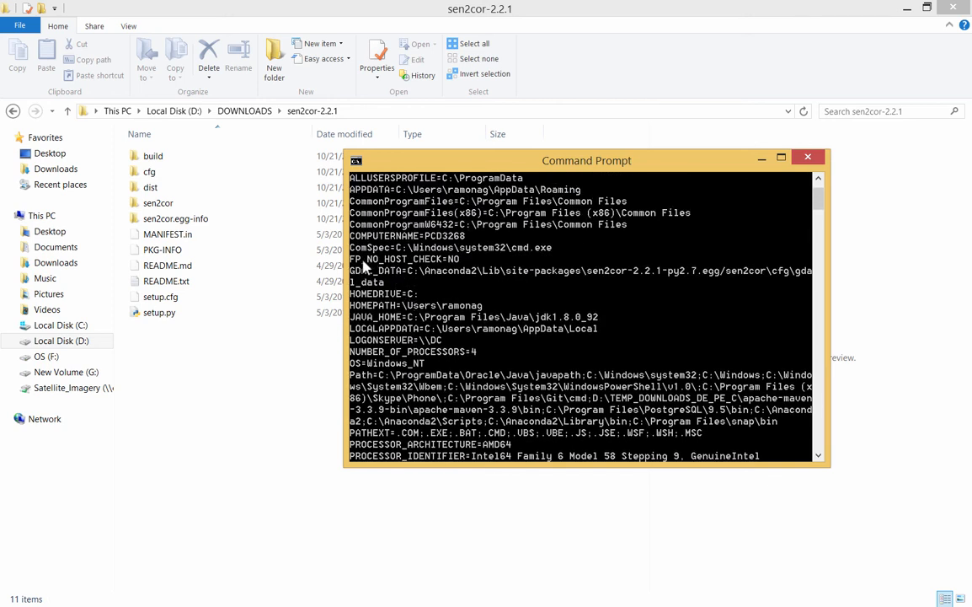
{"action": "scroll", "coordinate": [482, 369], "scroll_direction": "down", "scroll_amount": 10}
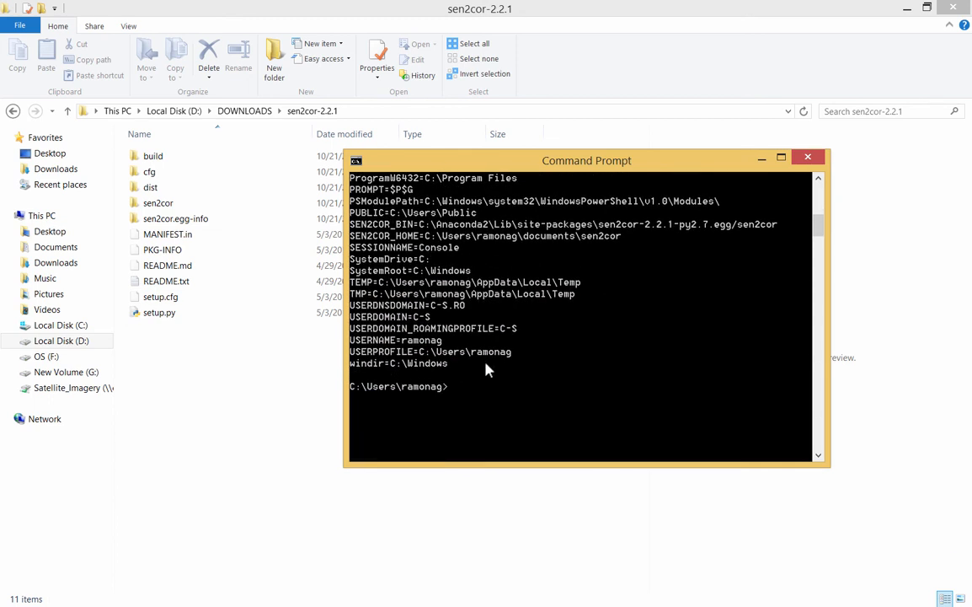
- Close the Command Prompt, the sen2cor-2.2.1 folder window and the Sen2Cor web page, and switch to SNAP
{"action": "left_click", "coordinate": [807, 157]}
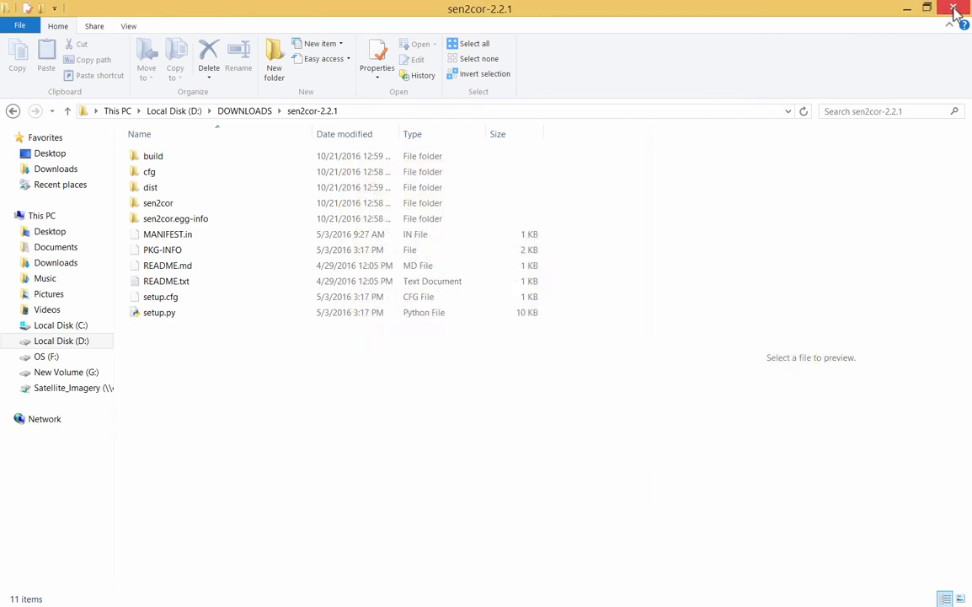
{"action": "left_click", "coordinate": [955, 10]}
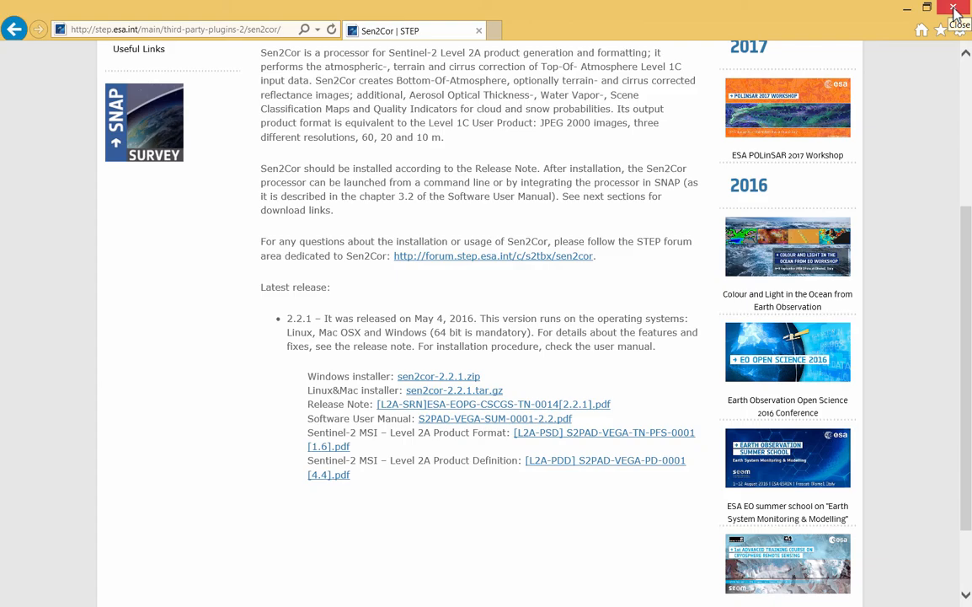
{"action": "left_click", "coordinate": [955, 10]}
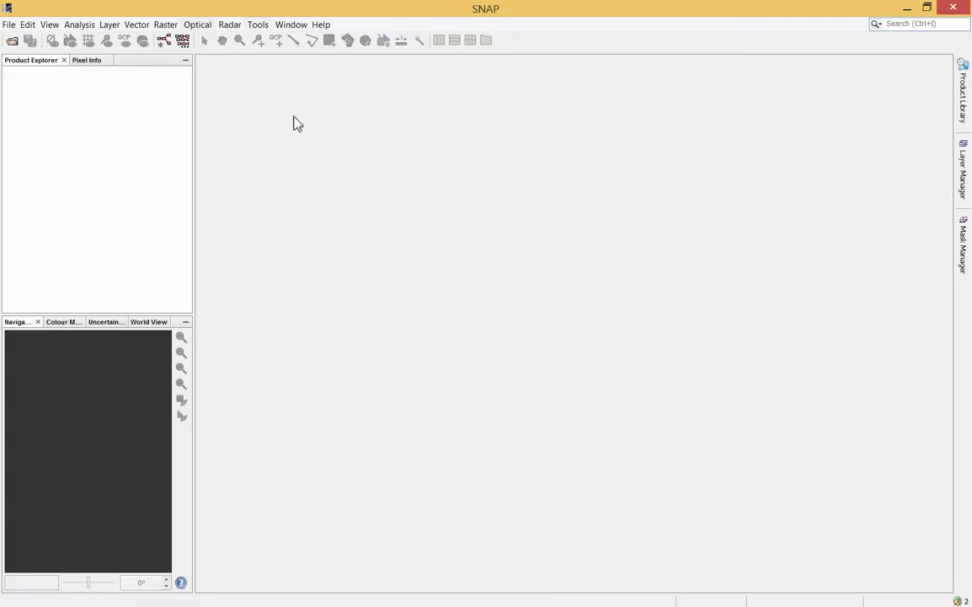
- Install the available Sentinel-2 SEN2COR Processor plugin in SNAP and finish the plugin installer
{"action": "left_click", "coordinate": [258, 25]}
{"action": "left_click", "coordinate": [287, 159]}
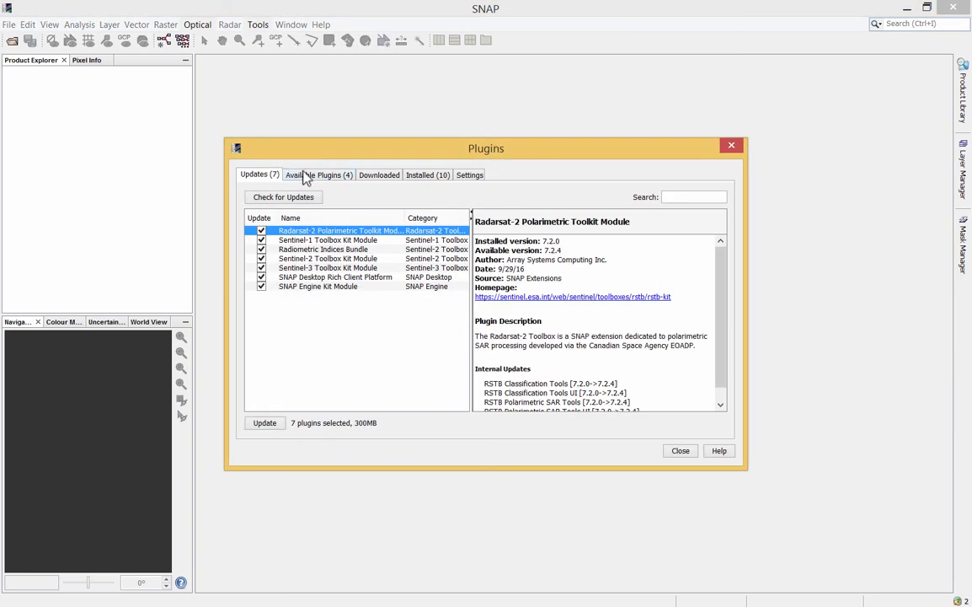
{"action": "left_click", "coordinate": [330, 177]}
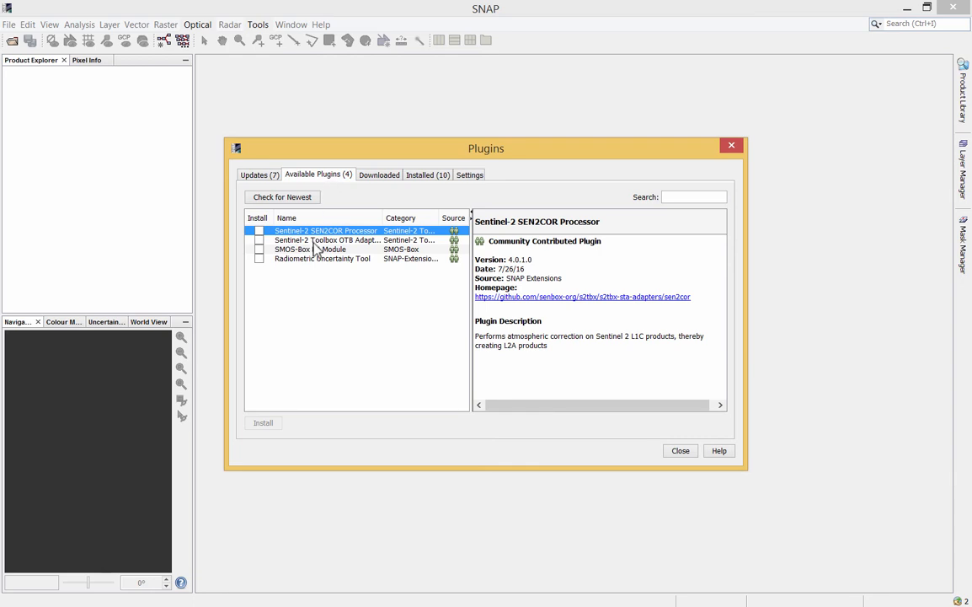
{"action": "left_click", "coordinate": [259, 231]}
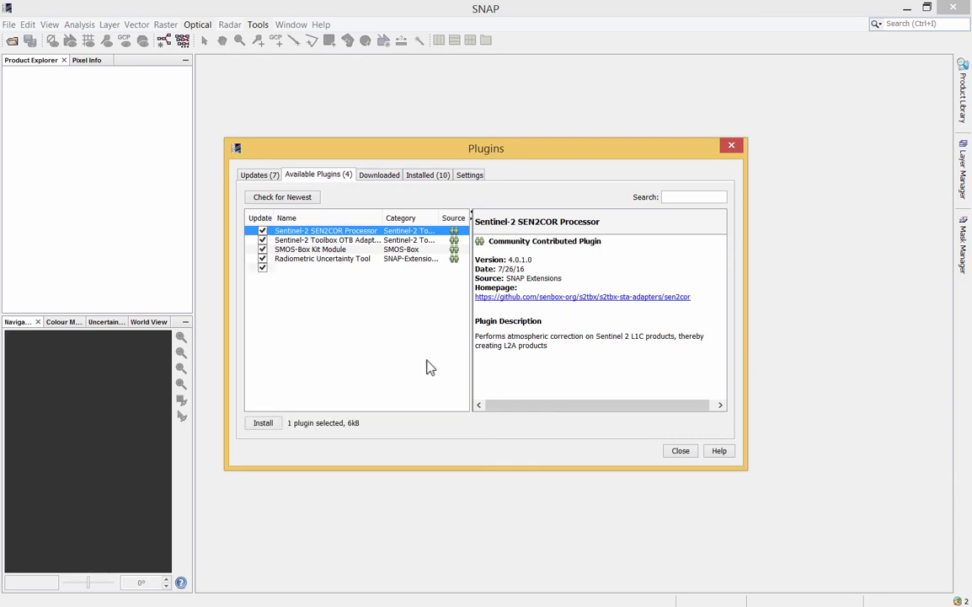
{"action": "left_click", "coordinate": [265, 425]}
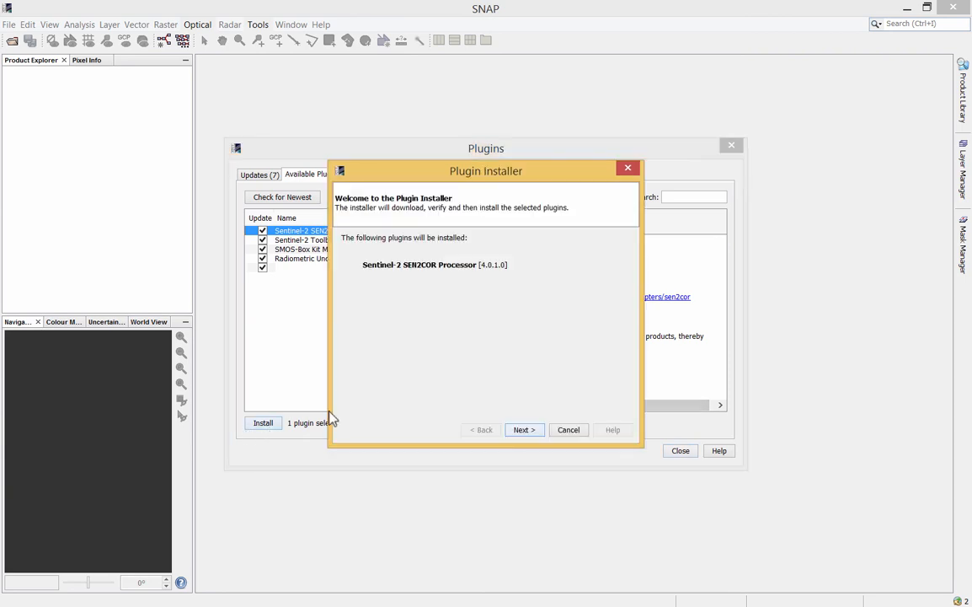
{"action": "left_click", "coordinate": [528, 430]}
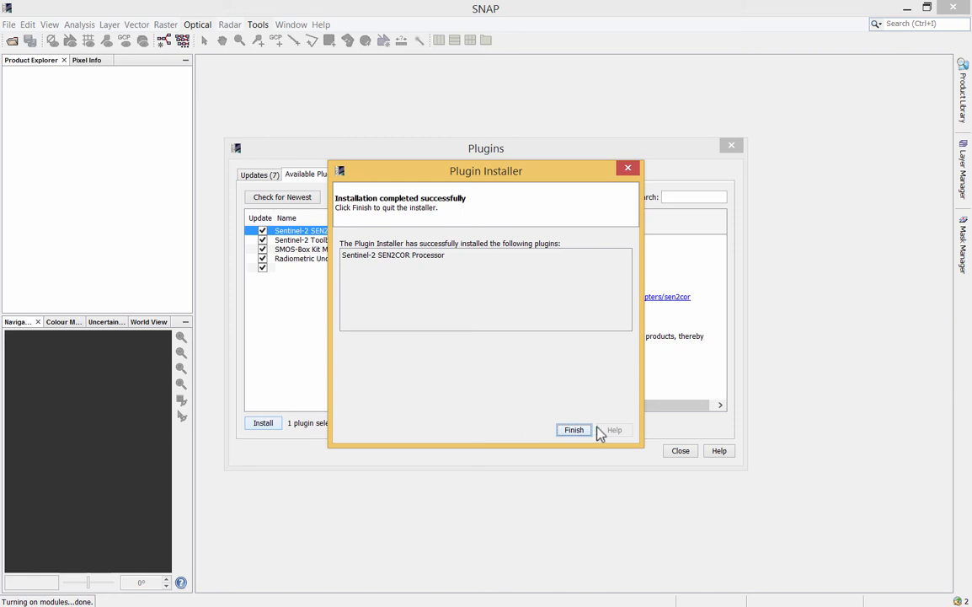
{"action": "left_click", "coordinate": [573, 430]}
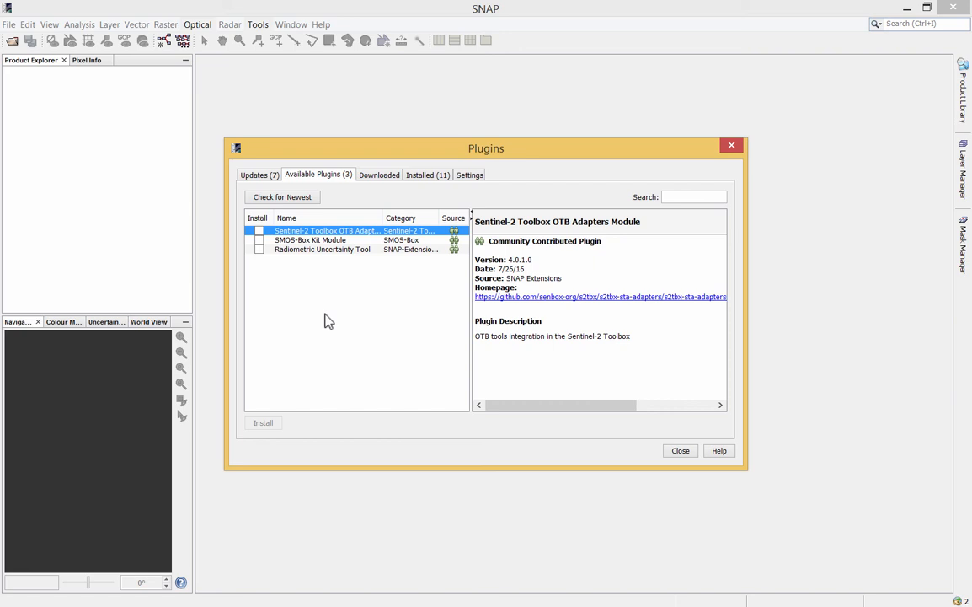
- Check for plugin updates, install all listed updates after accepting the license agreements, and restart SNAP to complete the installation
{"action": "left_click", "coordinate": [265, 177]}
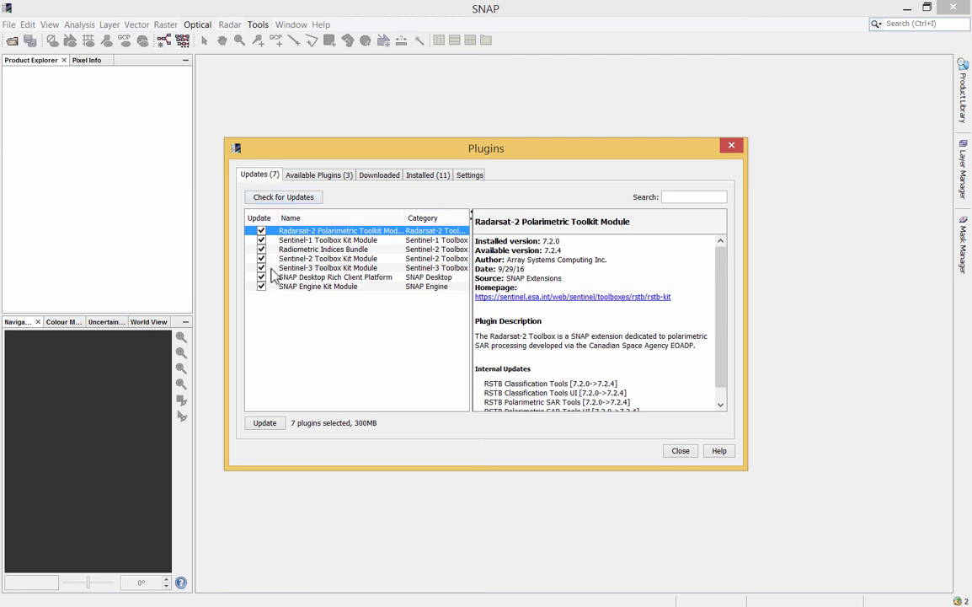
{"action": "left_click", "coordinate": [278, 197]}
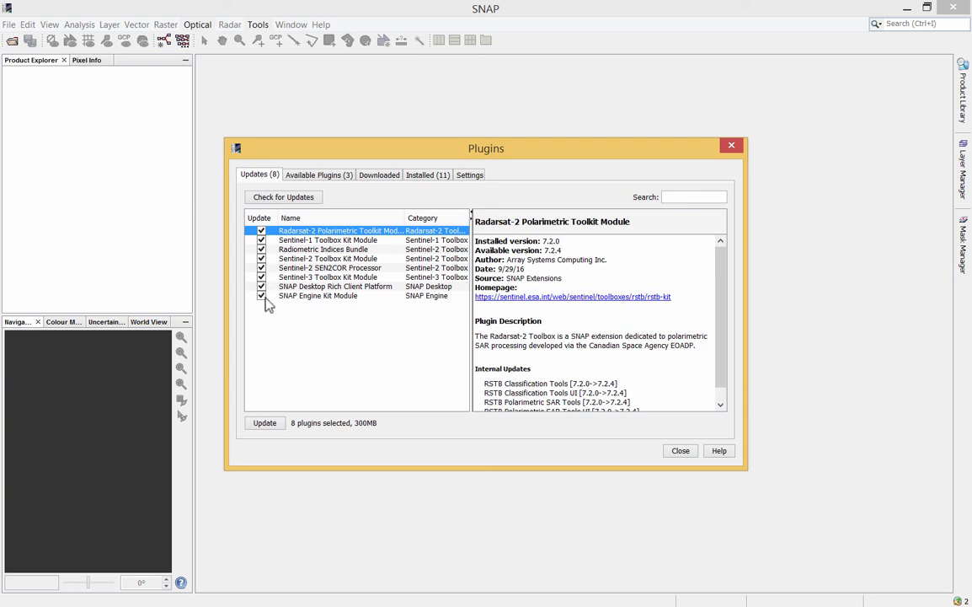
{"action": "left_click", "coordinate": [272, 427]}
{"action": "left_click", "coordinate": [527, 433]}
{"action": "left_click", "coordinate": [421, 407]}
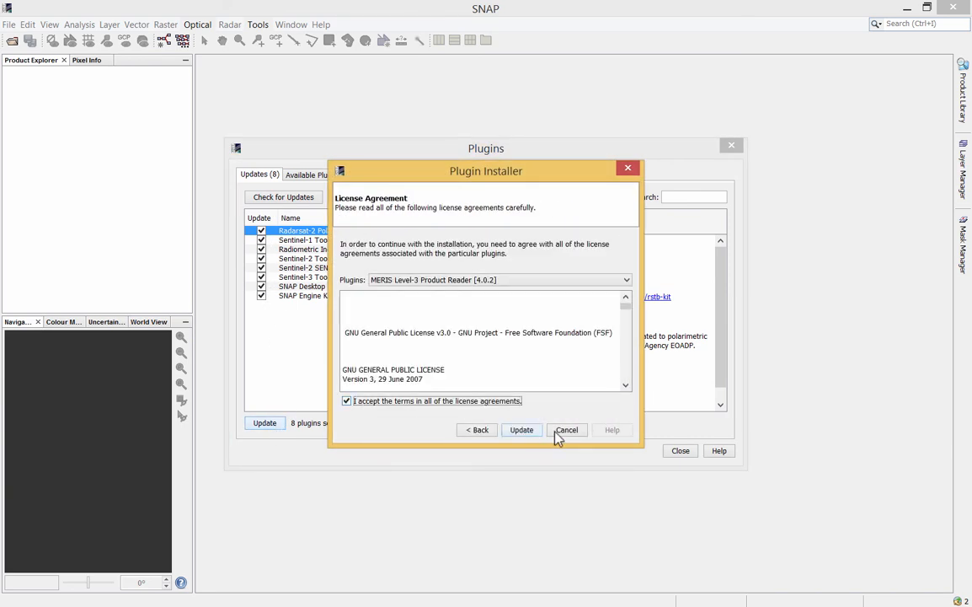
{"action": "left_click", "coordinate": [531, 433]}
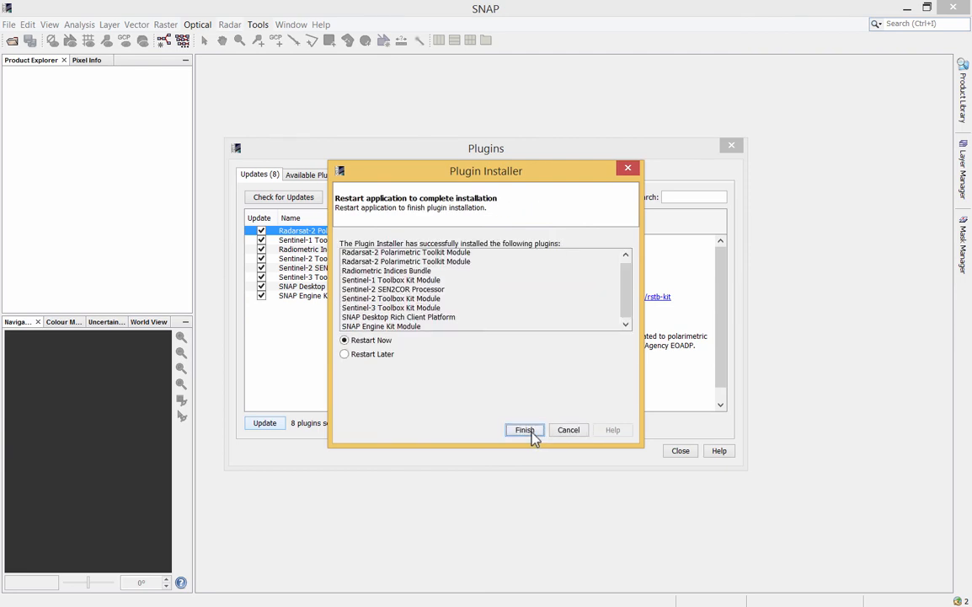
{"action": "left_click", "coordinate": [531, 435]}
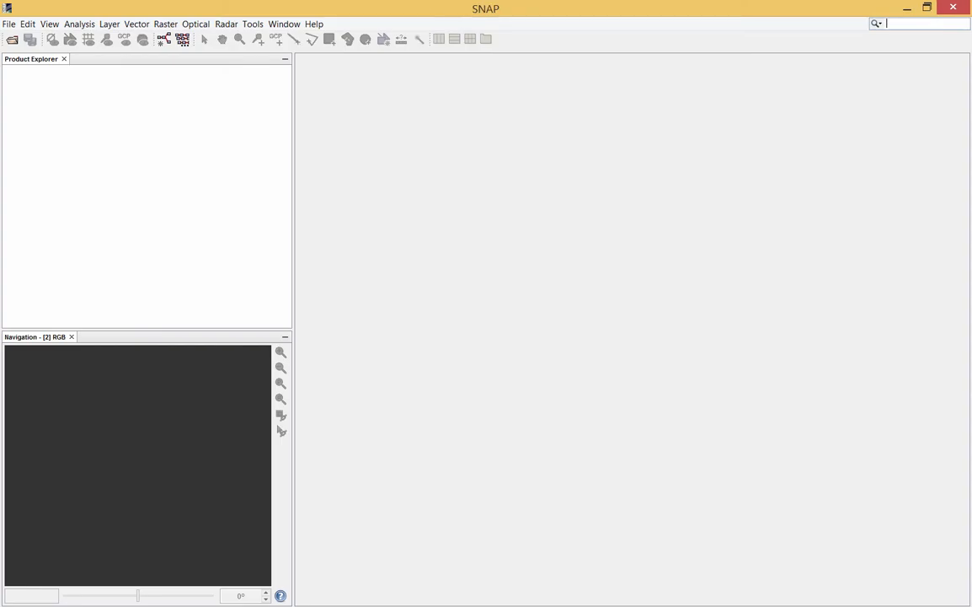
- Open the Sen2Cor adapter for editing in the external tools manager and show its system variables
{"action": "left_click", "coordinate": [253, 23]}
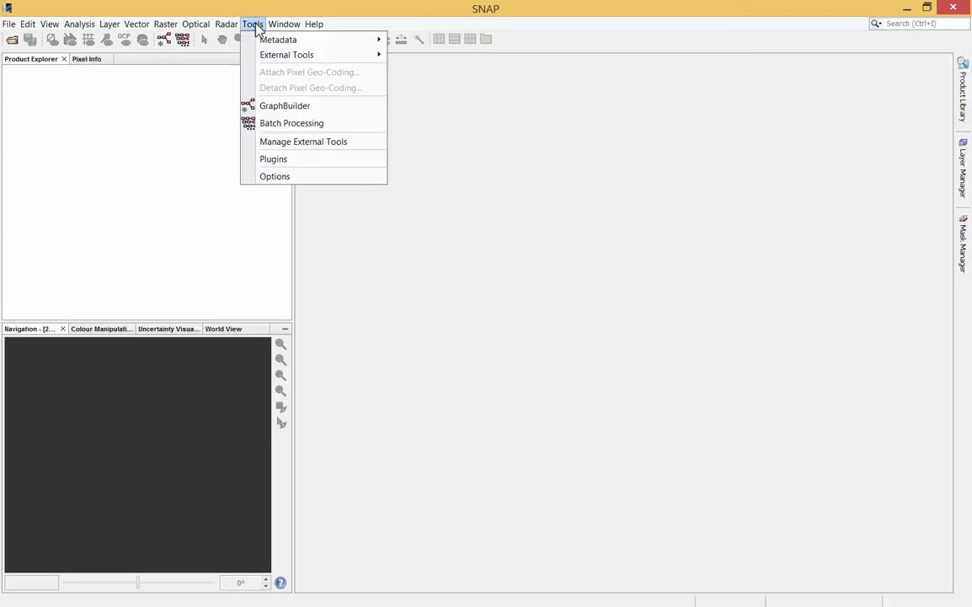
{"action": "left_click", "coordinate": [283, 143]}
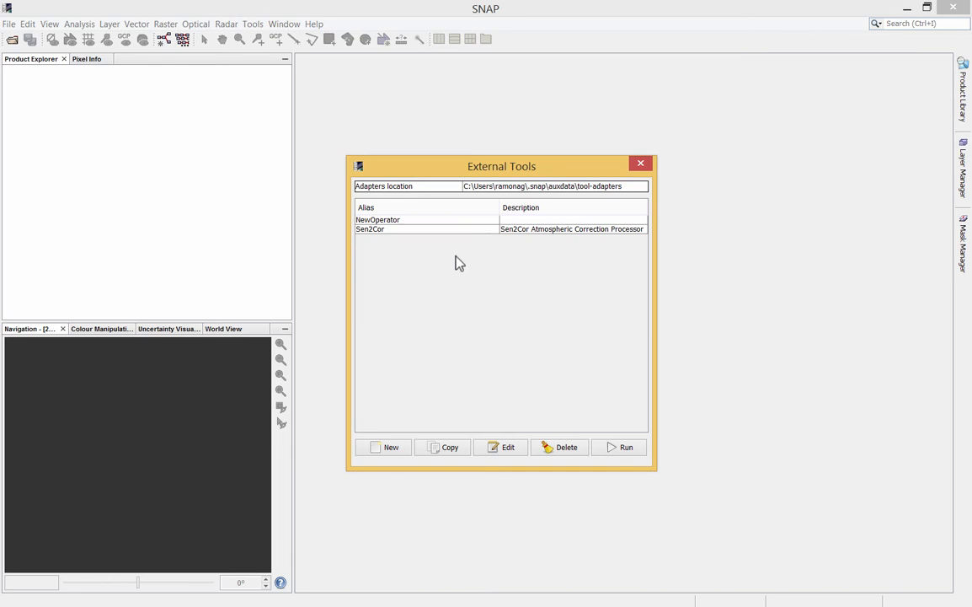
{"action": "left_click", "coordinate": [426, 229]}
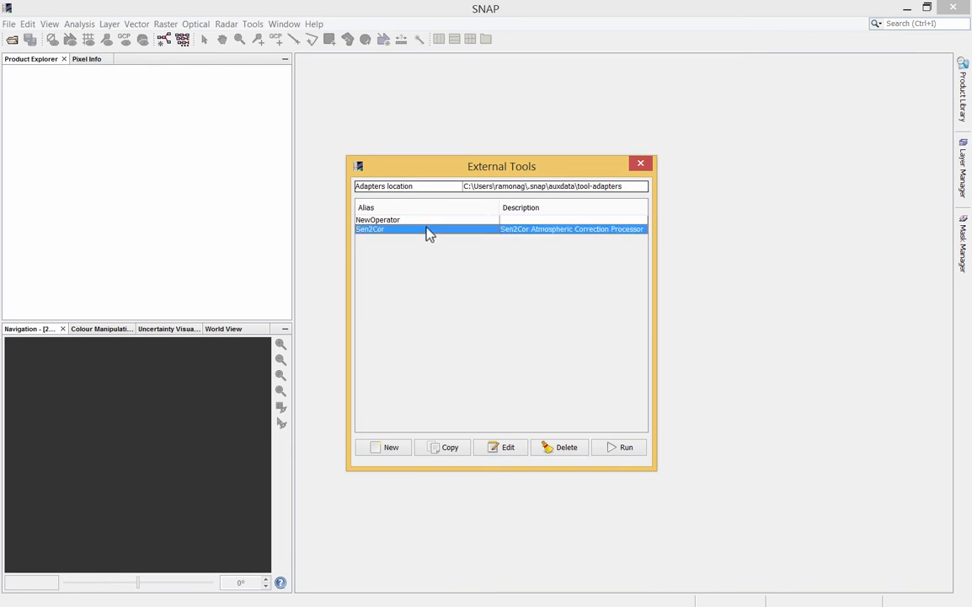
{"action": "left_click", "coordinate": [507, 449]}
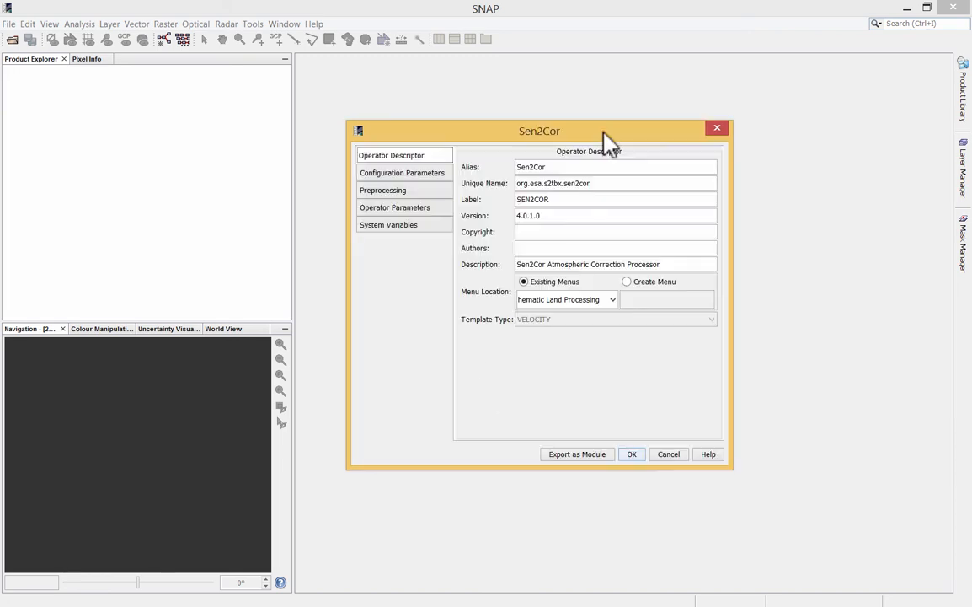
{"action": "left_click", "coordinate": [383, 232]}
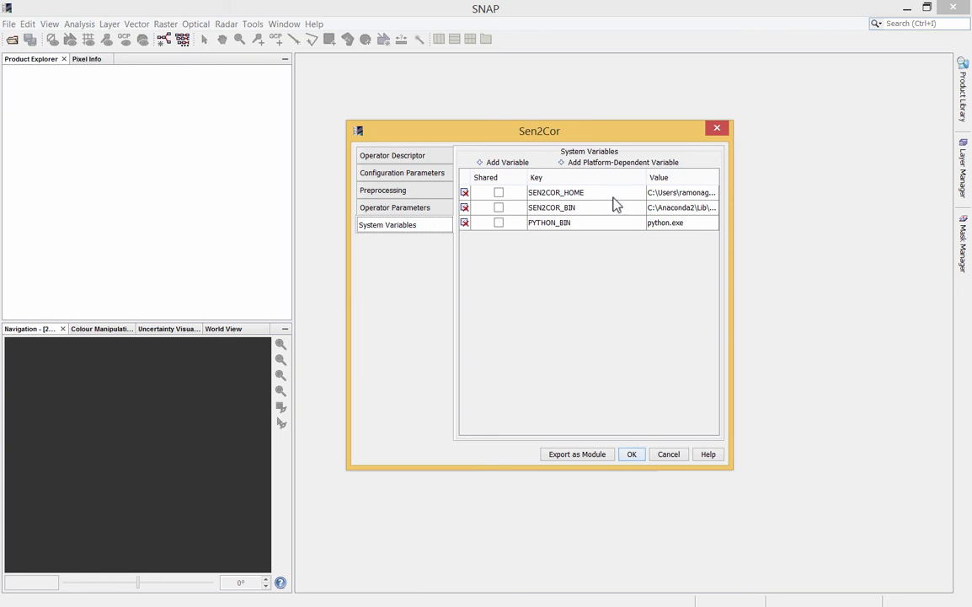
- Inspect the full SEN2COR_HOME, SEN2COR_BIN and PYTHON_BIN values, widening the value column, and close the Sen2Cor adapter and external tools manager without changes
{"action": "double_click", "coordinate": [679, 194]}
{"action": "left_click_drag", "start_coordinate": [731, 206], "coordinate": [912, 206]}
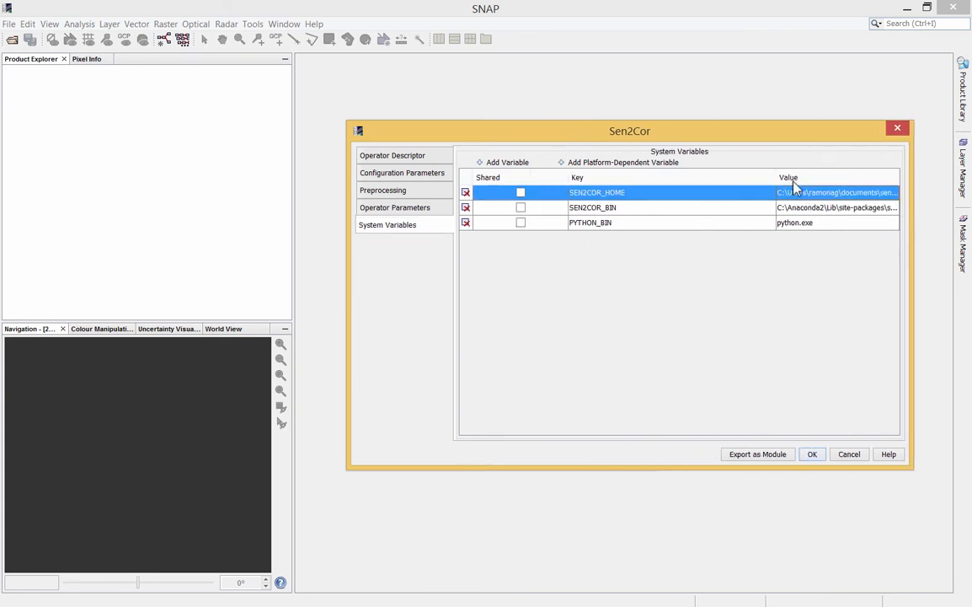
{"action": "left_click_drag", "start_coordinate": [776, 177], "coordinate": [649, 177]}
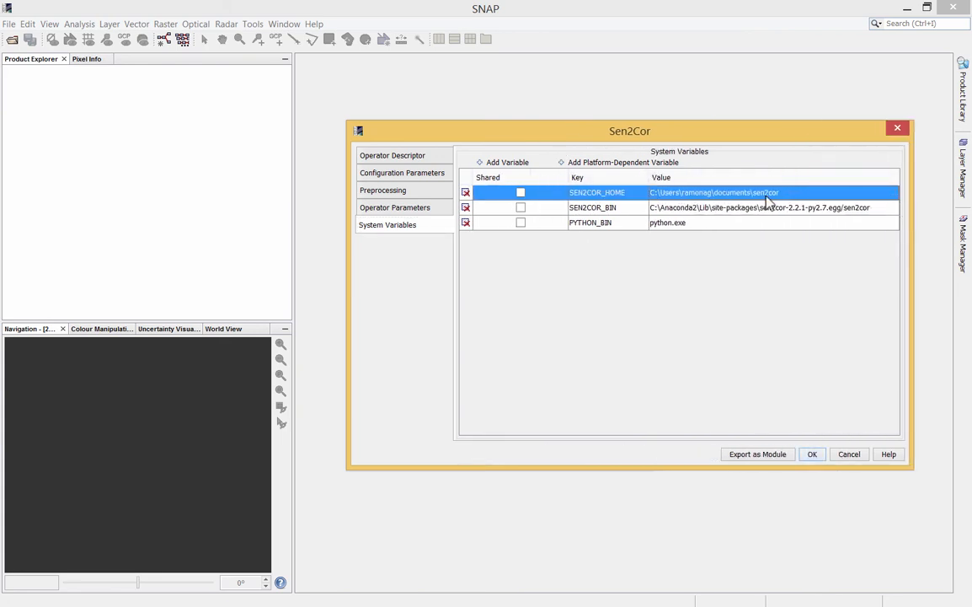
{"action": "double_click", "coordinate": [679, 211]}
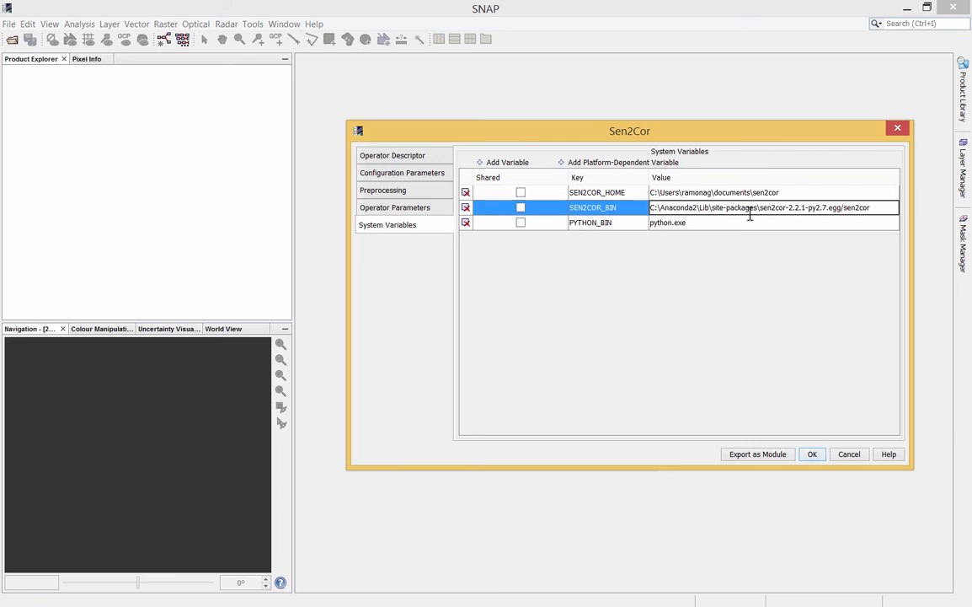
{"action": "double_click", "coordinate": [712, 224]}
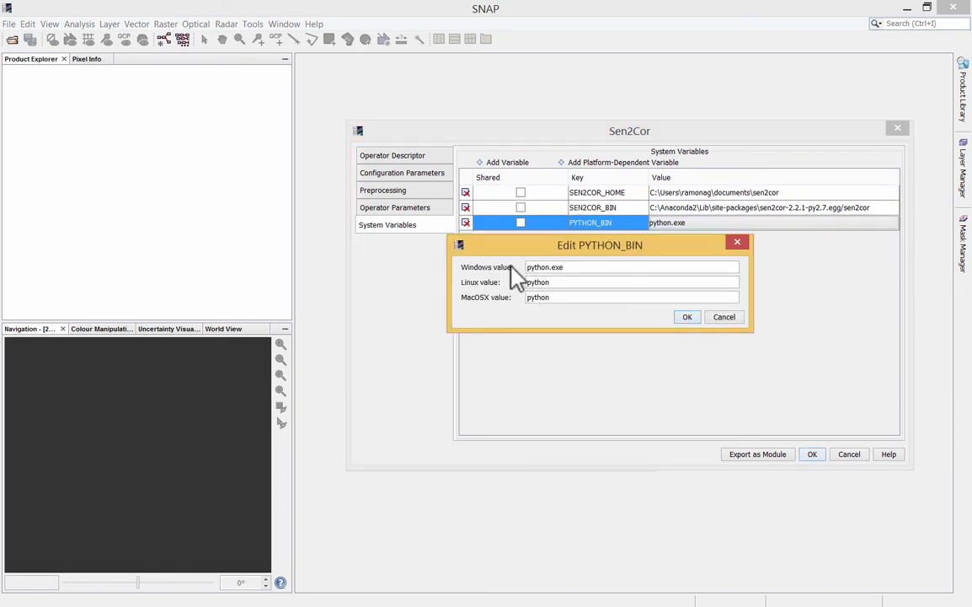
{"action": "left_click", "coordinate": [738, 244]}
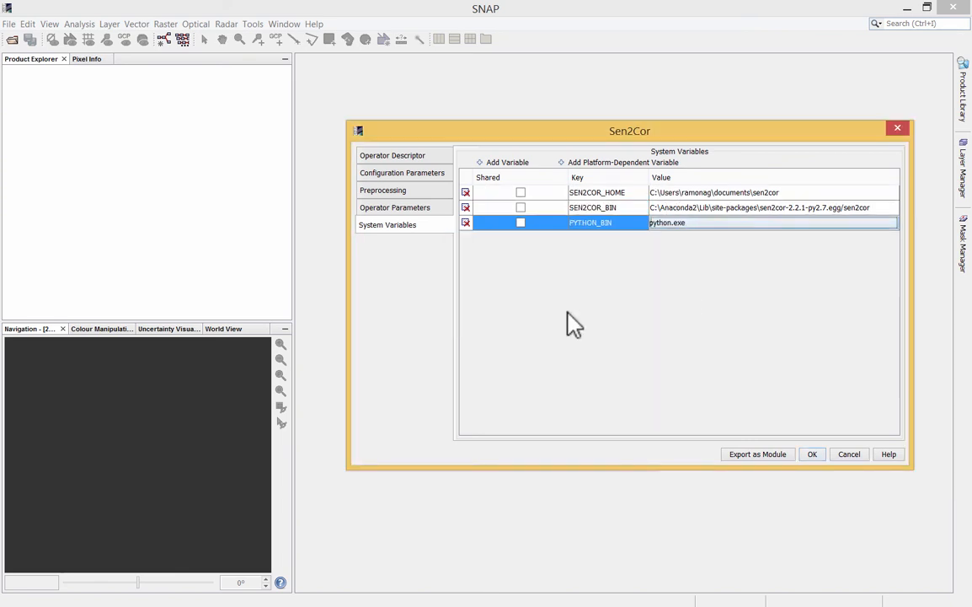
{"action": "left_click", "coordinate": [898, 131]}
{"action": "left_click", "coordinate": [640, 164]}
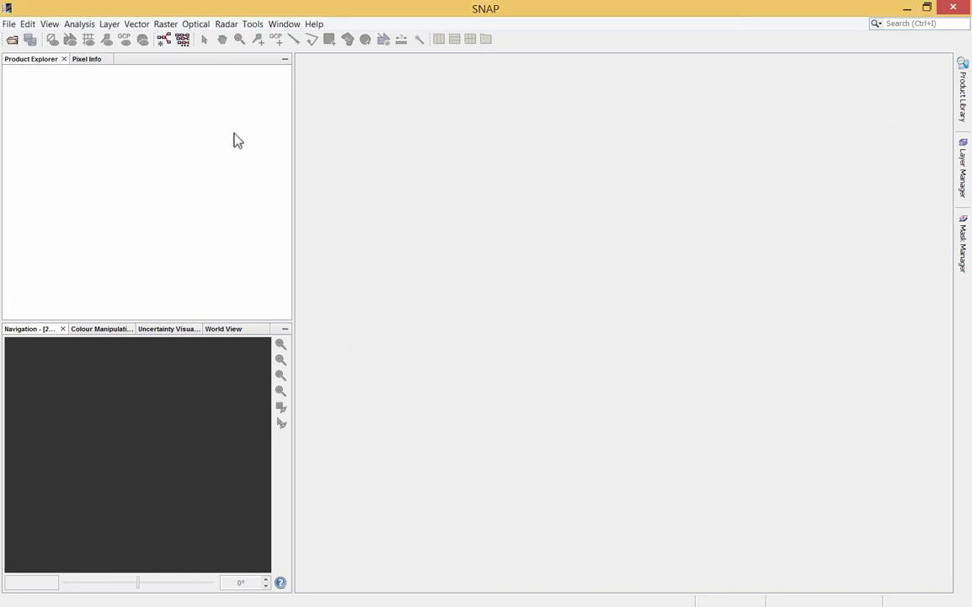
- Open the Sentinel-2 product in S2A_OPER_PRD_MSIL1C_PDMC_20150812T193220_R108_V20150730T103914_20150730T103914.SAFE from the sen2_1Cprod folder
{"action": "left_click", "coordinate": [11, 41]}
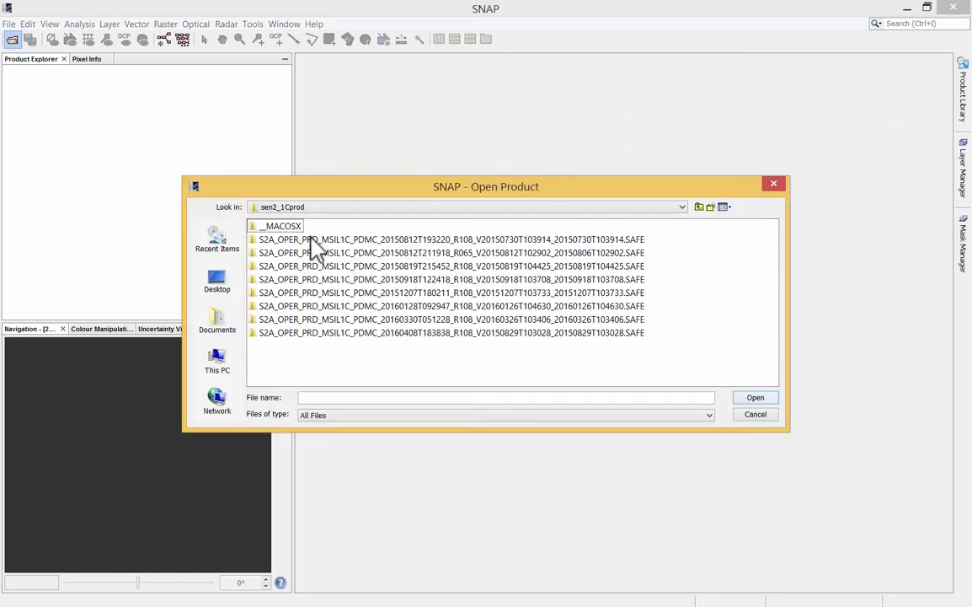
{"action": "double_click", "coordinate": [310, 239]}
{"action": "double_click", "coordinate": [316, 335]}
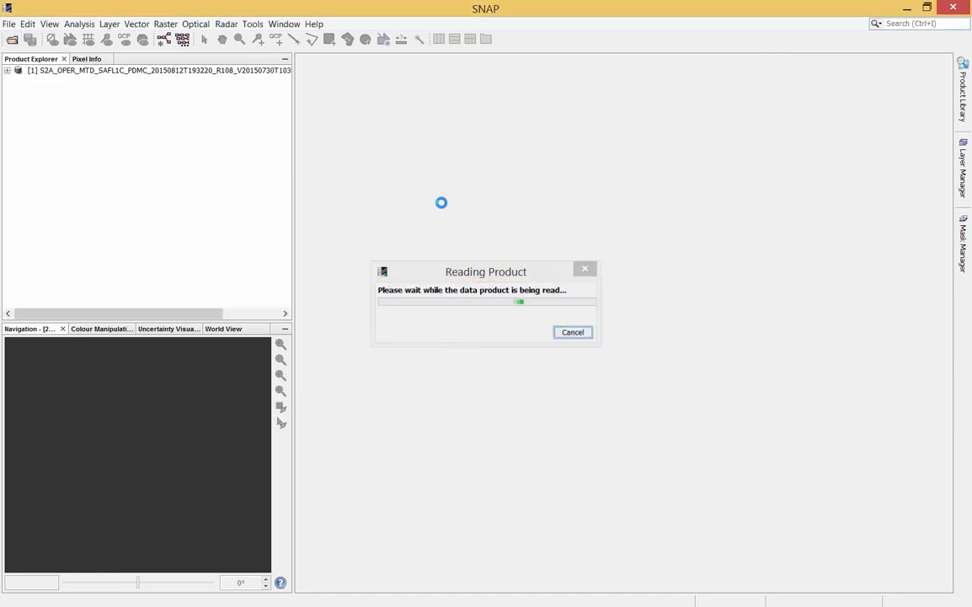
- Open the SEN2COR processor for the loaded Level-1C product and show its processing parameters
{"action": "left_click", "coordinate": [197, 25]}
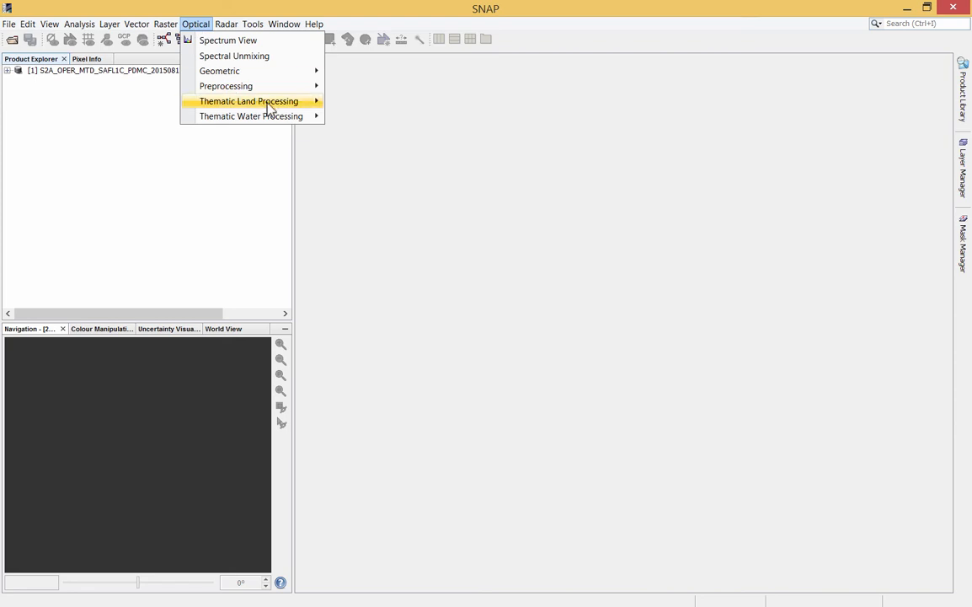
{"action": "mouse_move", "coordinate": [318, 103]}
{"action": "left_click", "coordinate": [373, 149]}
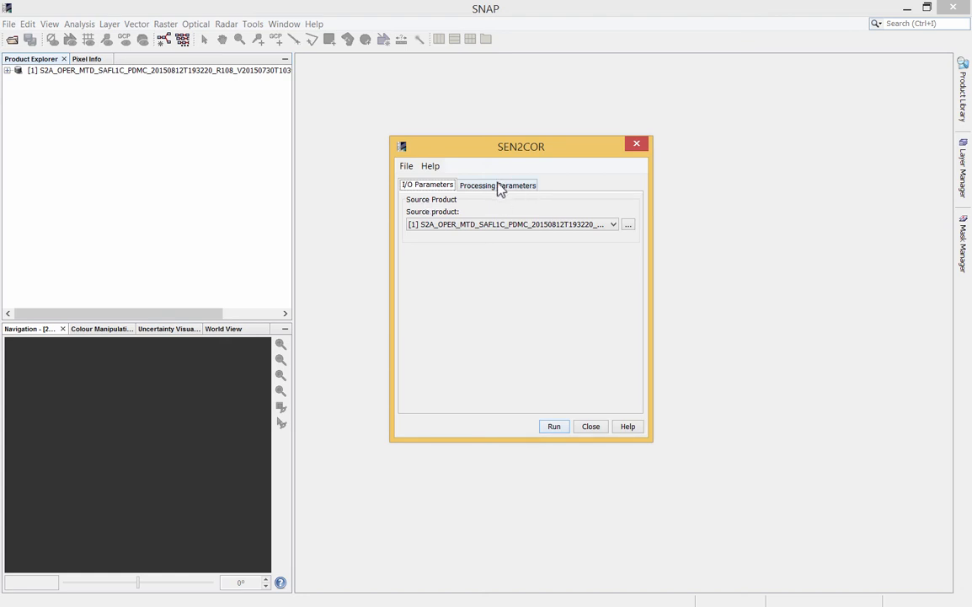
{"action": "left_click", "coordinate": [495, 232]}
{"action": "left_click", "coordinate": [497, 236]}
{"action": "left_click", "coordinate": [510, 186]}
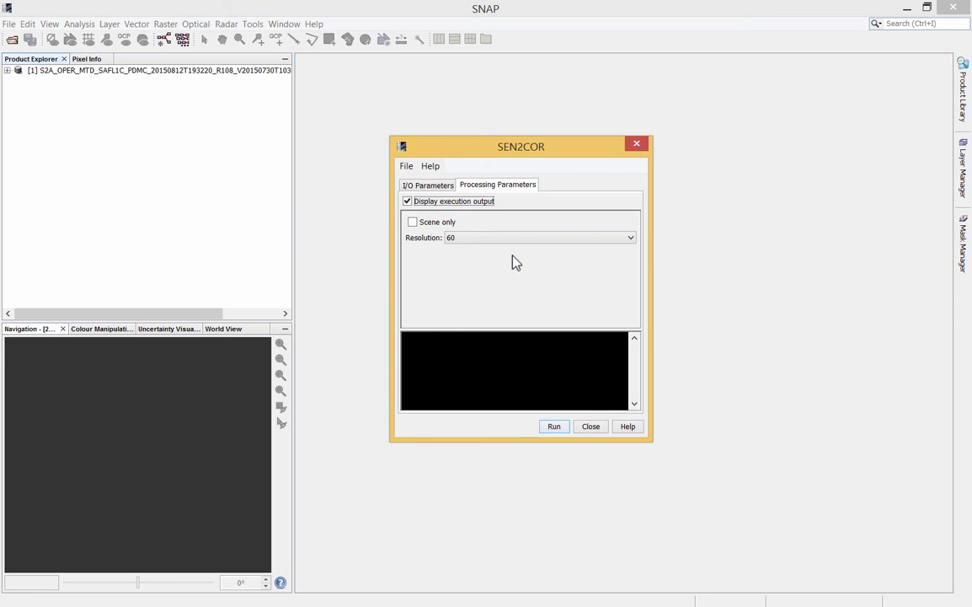
- Run SEN2COR at resolution 60 with the execution output displayed, acknowledge the completion message, and close the processor
{"action": "left_click", "coordinate": [458, 239]}
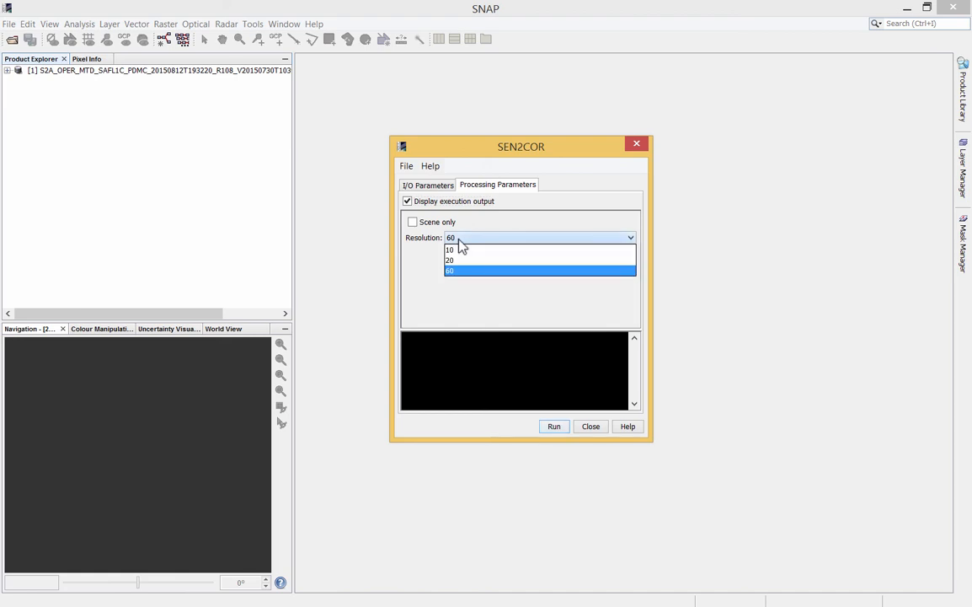
{"action": "left_click", "coordinate": [456, 259]}
{"action": "left_click", "coordinate": [459, 238]}
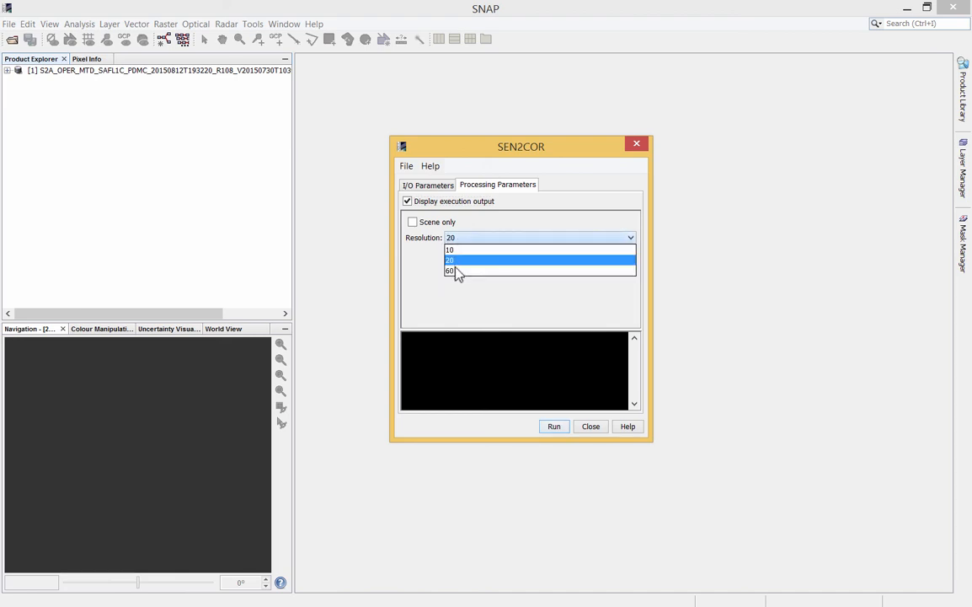
{"action": "left_click", "coordinate": [456, 270]}
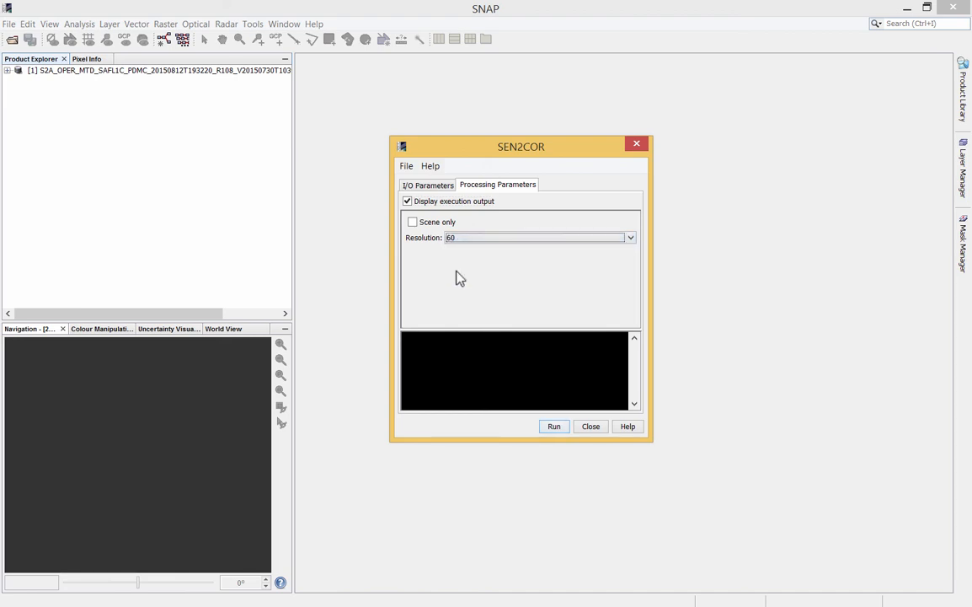
{"action": "left_click", "coordinate": [408, 202]}
{"action": "left_click", "coordinate": [408, 202]}
{"action": "left_click", "coordinate": [554, 427]}
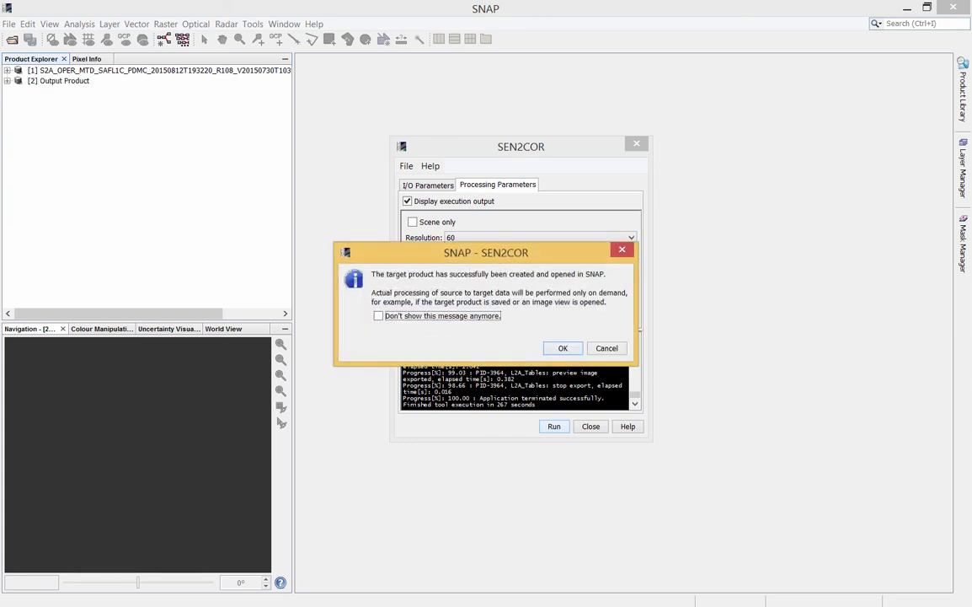
{"action": "left_click", "coordinate": [562, 348]}
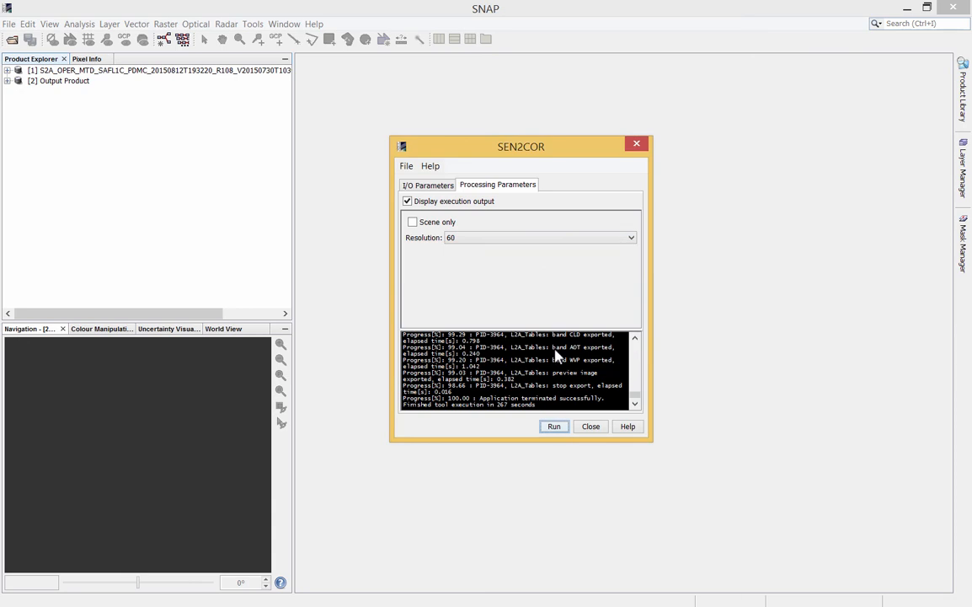
{"action": "left_click", "coordinate": [592, 427]}
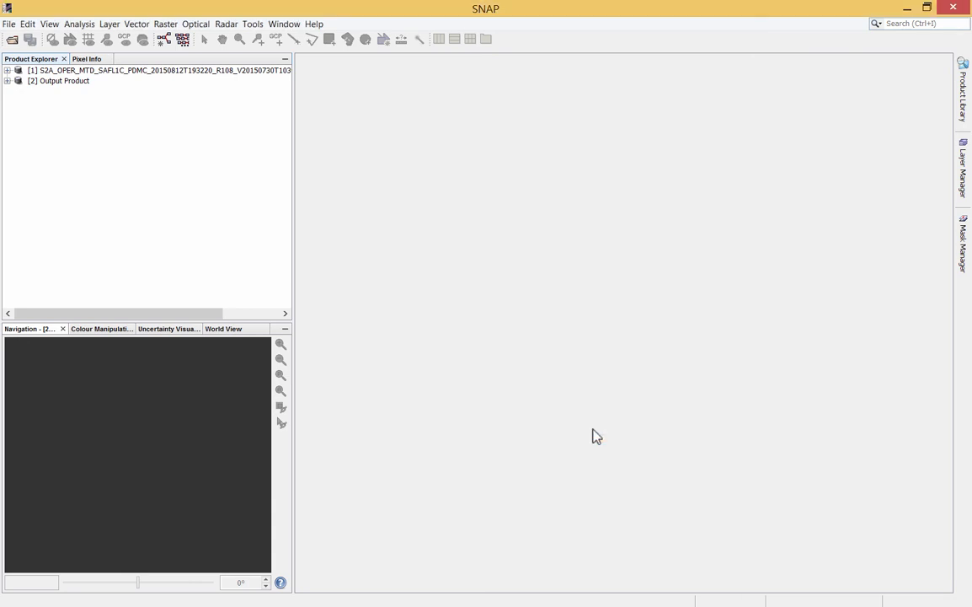
- Switch to File Explorer, inspect the sen2_1Cprod folder on drive D for the Level-2A product folder, and minimize the window
{"action": "left_click", "coordinate": [49, 84]}
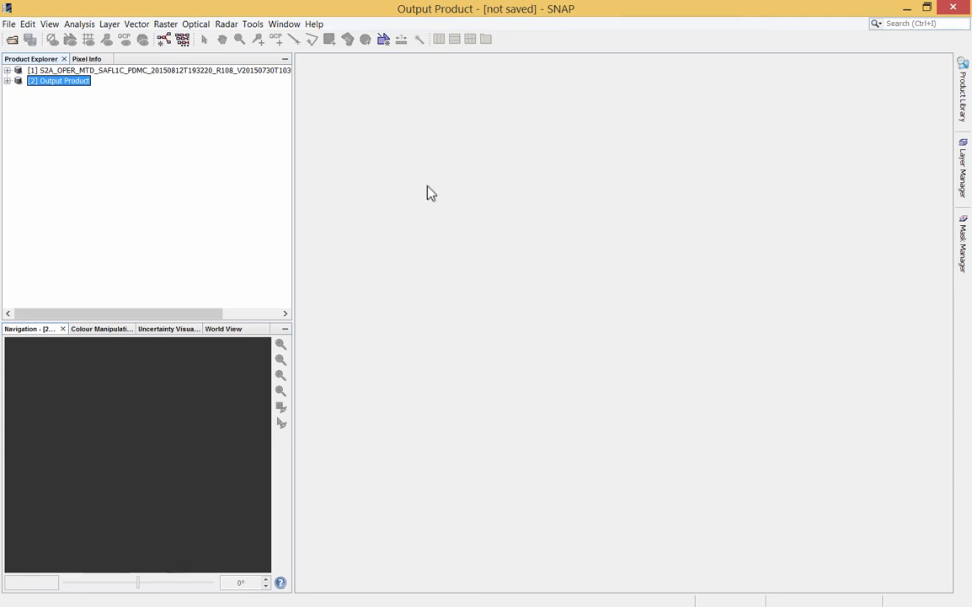
{"action": "key", "text": "super+e"}
{"action": "left_click", "coordinate": [236, 400]}
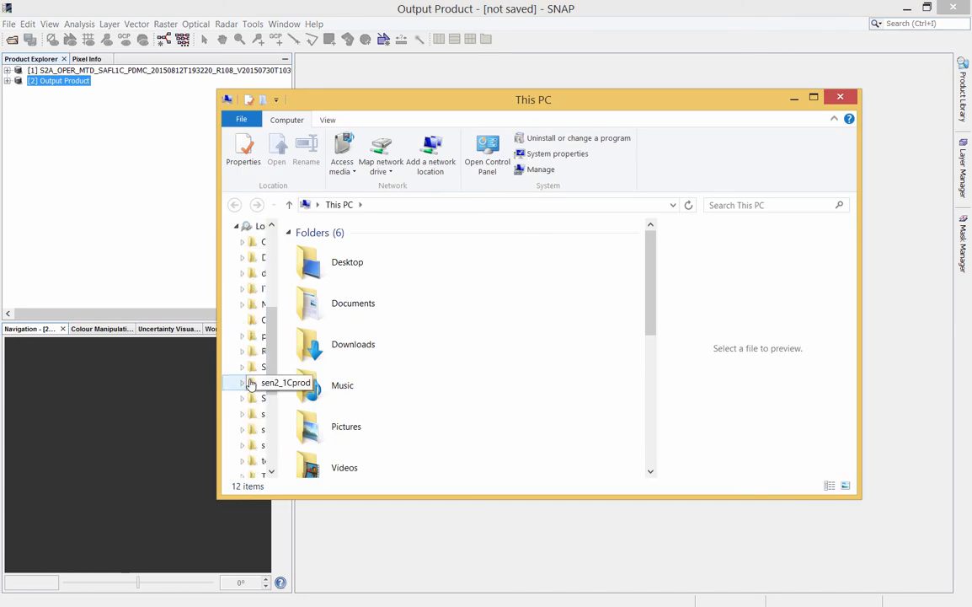
{"action": "left_click", "coordinate": [251, 383]}
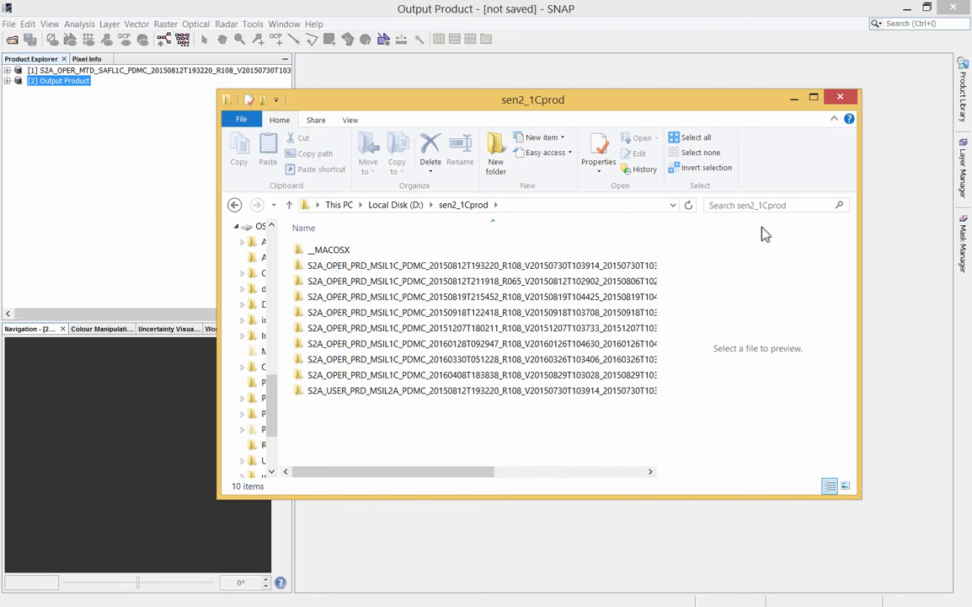
{"action": "left_click", "coordinate": [795, 98]}
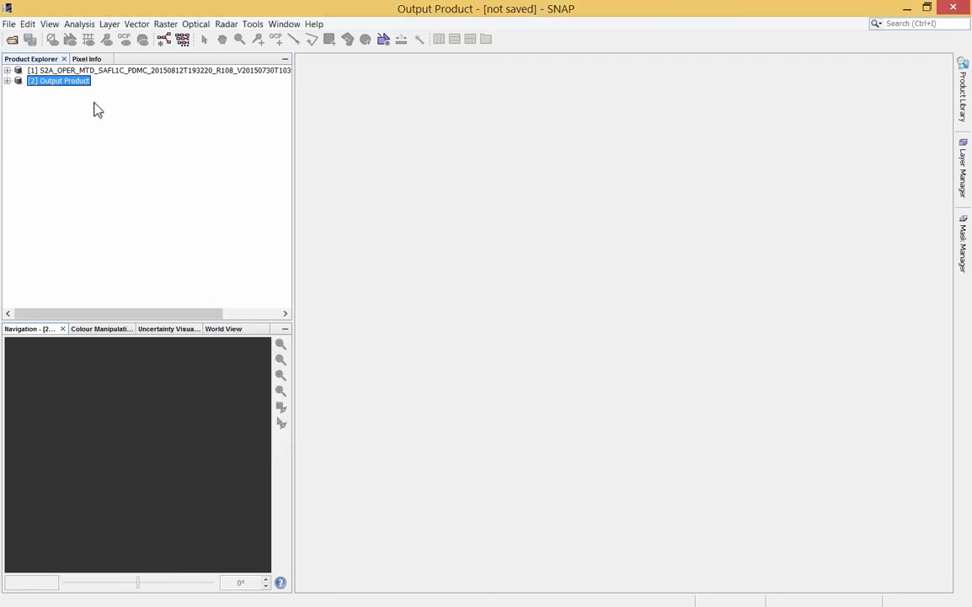
- Expand both products and open the B1 (443 nm) band of the Level-1C product and of the Output Product
{"action": "left_click", "coordinate": [7, 70]}
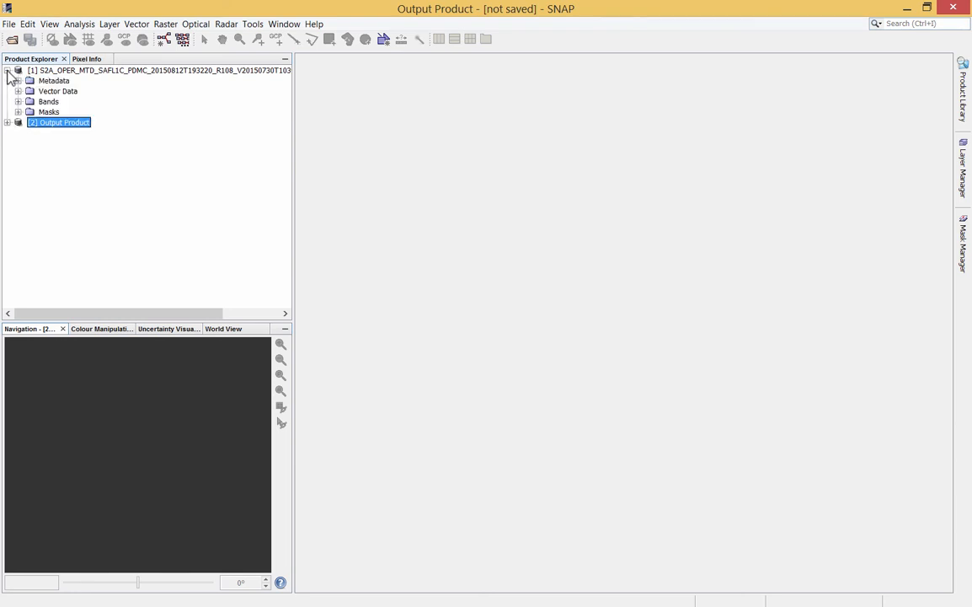
{"action": "left_click", "coordinate": [18, 101]}
{"action": "double_click", "coordinate": [69, 132]}
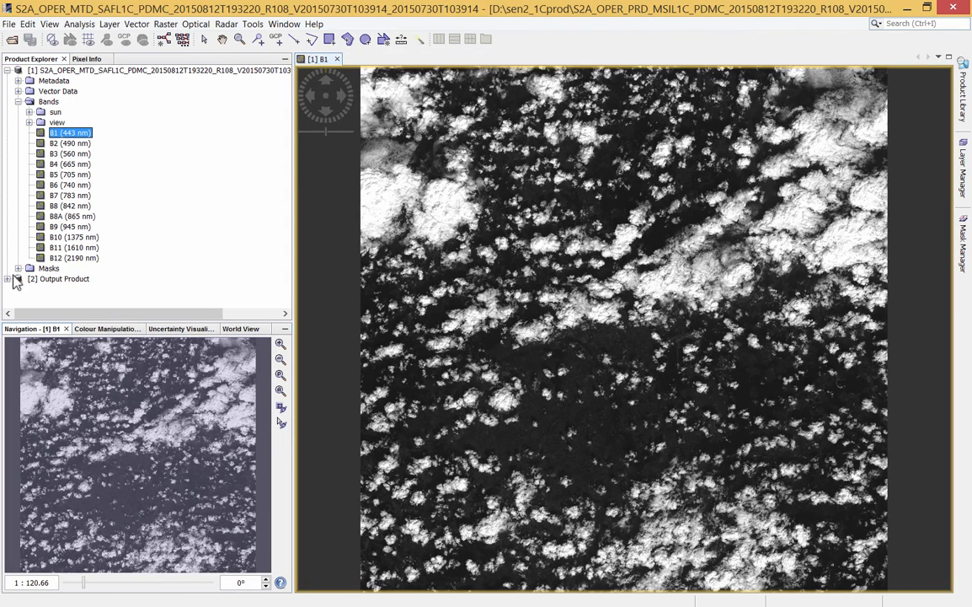
{"action": "left_click", "coordinate": [7, 279]}
{"action": "left_click", "coordinate": [18, 304]}
{"action": "double_click", "coordinate": [67, 211]}
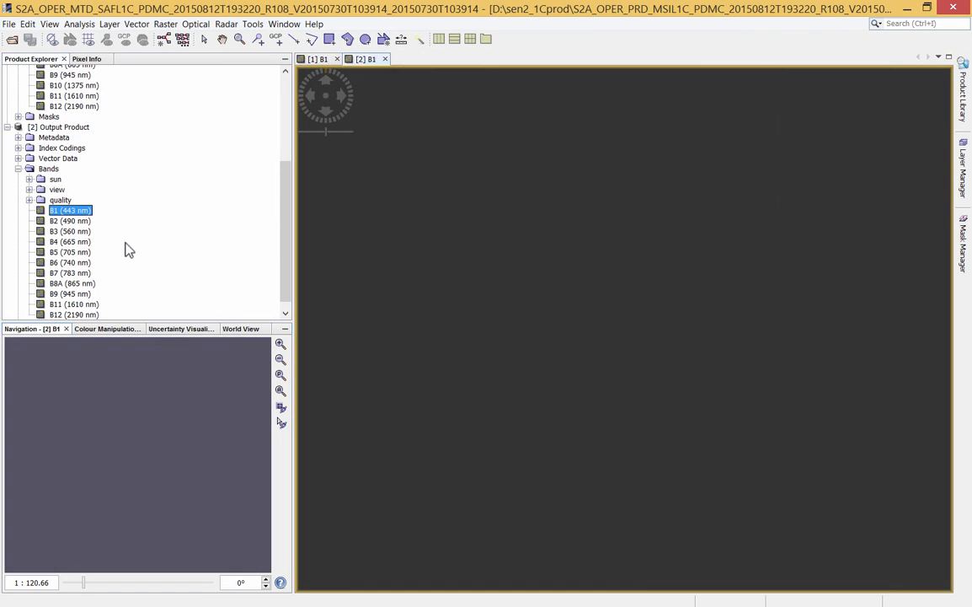
- Stack the two B1 views with synchronised navigation and compare their pixel values, zoomed in on the image's upper-left area
{"action": "left_click", "coordinate": [92, 61]}
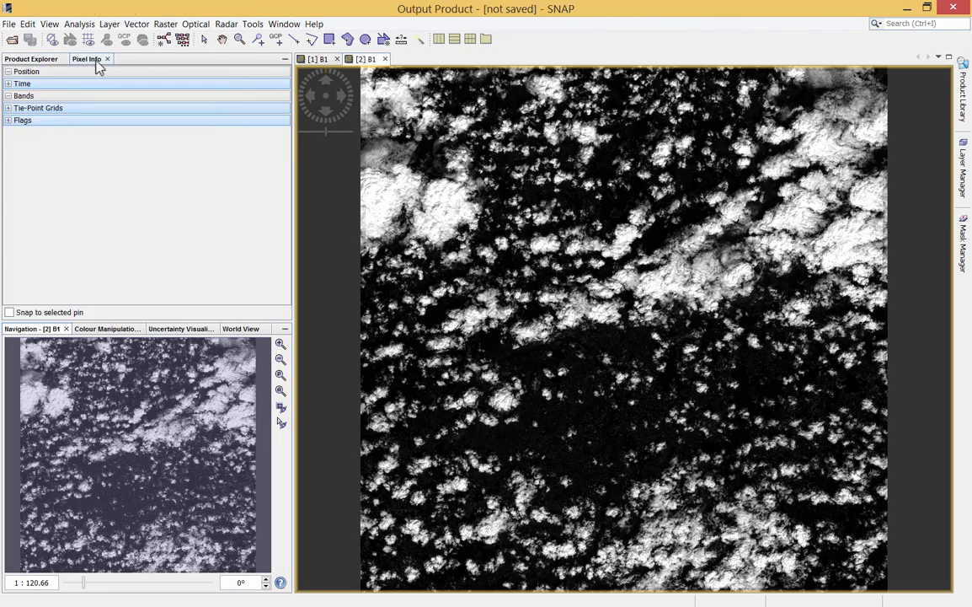
{"action": "left_click", "coordinate": [317, 59]}
{"action": "scroll", "coordinate": [441, 245], "scroll_direction": "up", "scroll_amount": 5}
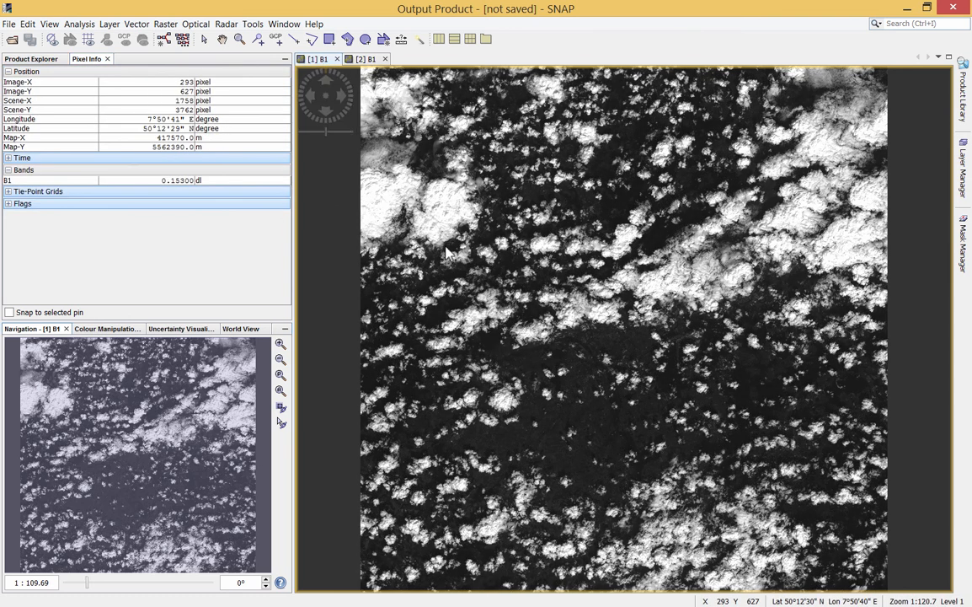
{"action": "left_click_drag", "start_coordinate": [156, 464], "coordinate": [59, 367]}
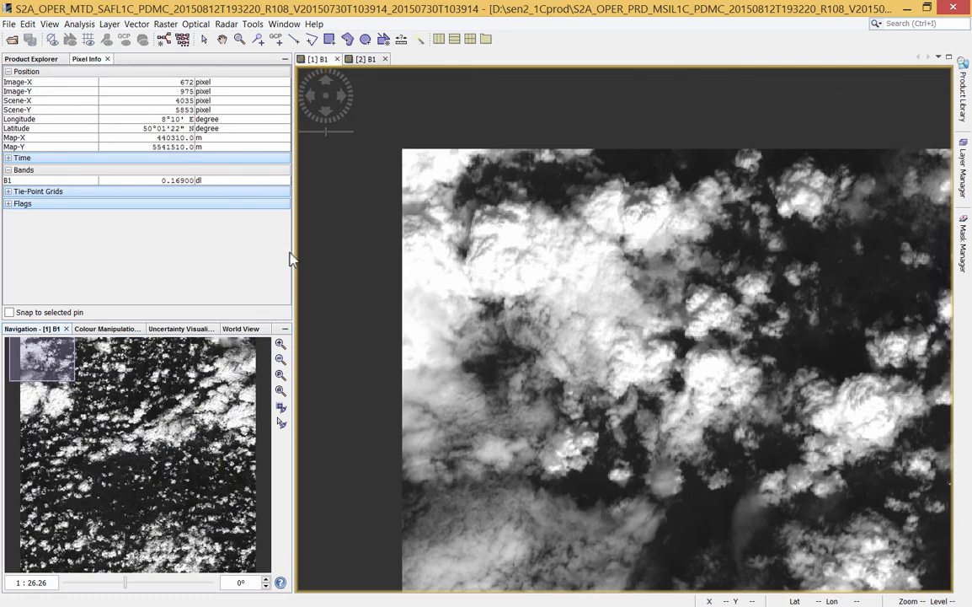
{"action": "left_click_drag", "start_coordinate": [367, 60], "coordinate": [464, 148]}
{"action": "left_click", "coordinate": [281, 406]}
{"action": "left_click", "coordinate": [282, 344]}
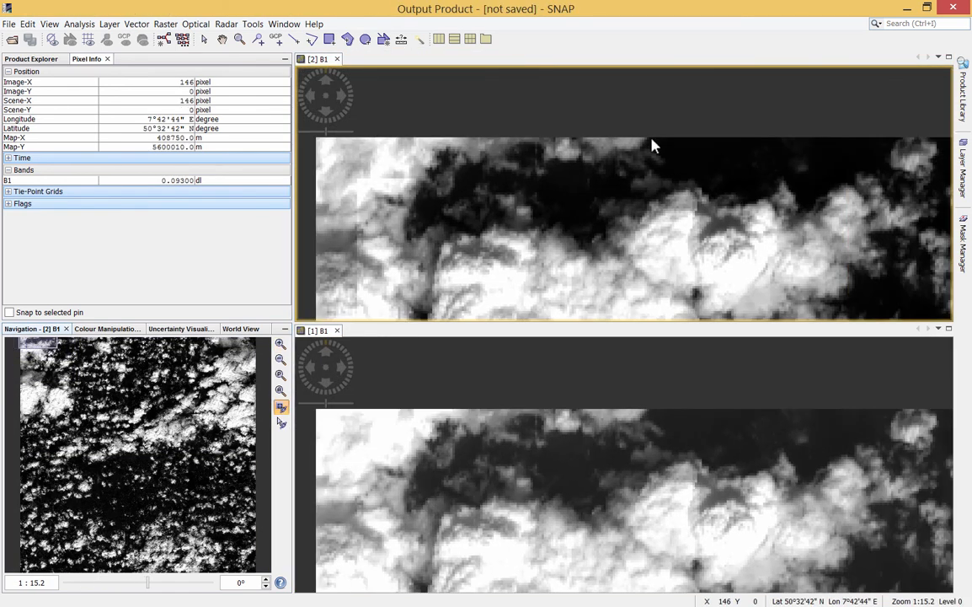
- Close both B1 views and open Sentinel 2 MSI Natural Colors RGB images of the Level-1C product and the Output Product
{"action": "left_click", "coordinate": [337, 59]}
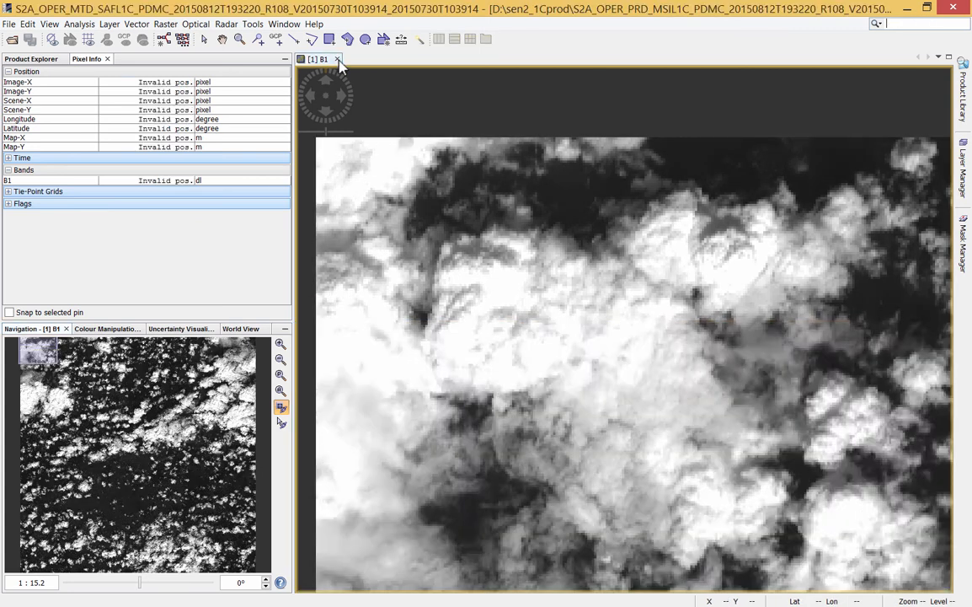
{"action": "left_click", "coordinate": [338, 59]}
{"action": "left_click", "coordinate": [39, 59]}
{"action": "scroll", "coordinate": [45, 81], "scroll_direction": "up", "scroll_amount": 5}
{"action": "right_click", "coordinate": [52, 70]}
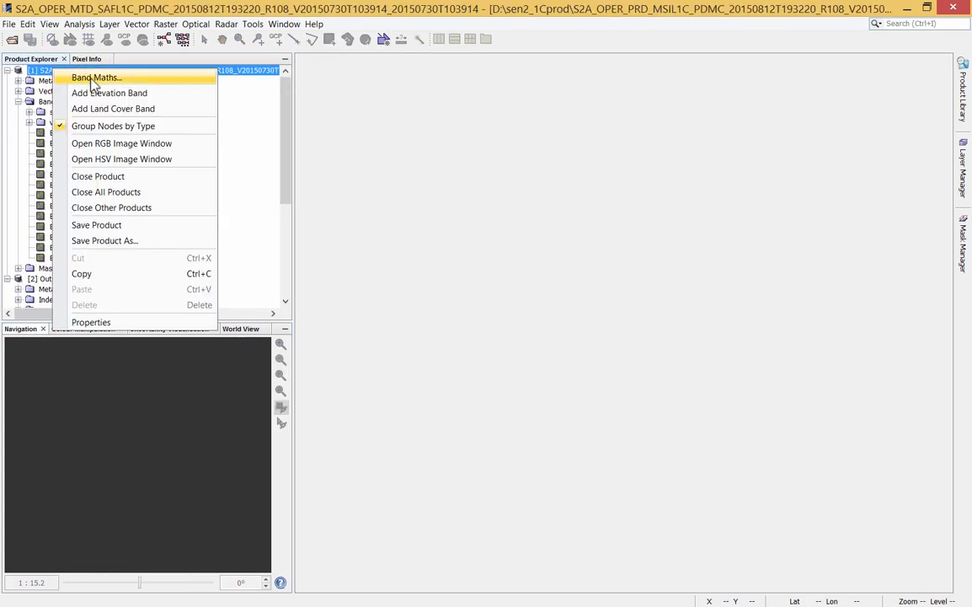
{"action": "left_click", "coordinate": [99, 144]}
{"action": "left_click", "coordinate": [588, 367]}
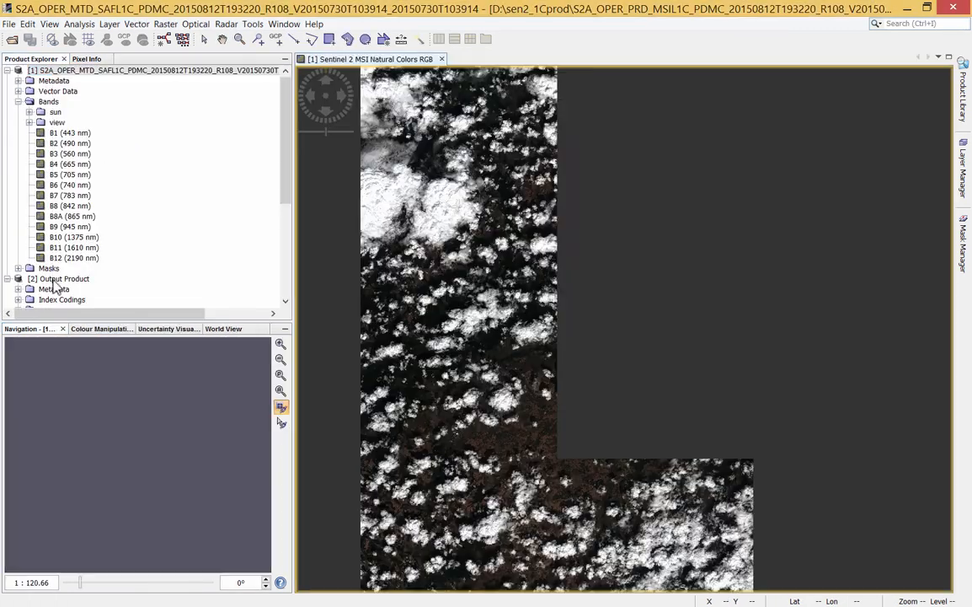
{"action": "right_click", "coordinate": [57, 278]}
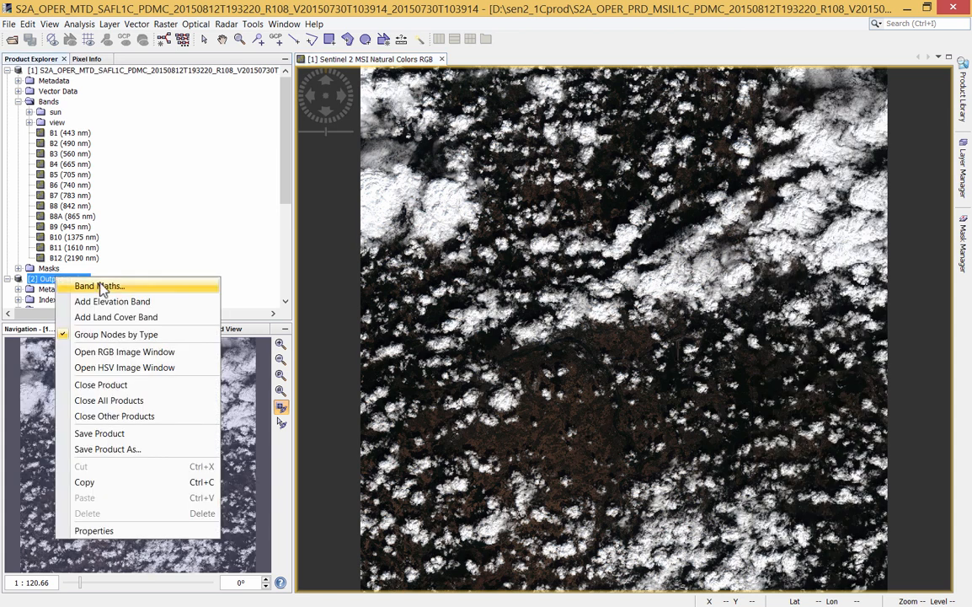
{"action": "left_click", "coordinate": [140, 353]}
{"action": "left_click", "coordinate": [657, 377]}
- Tile the two natural-colour RGB views one above the other and compare the southern part of the scene
{"action": "left_click", "coordinate": [401, 59]}
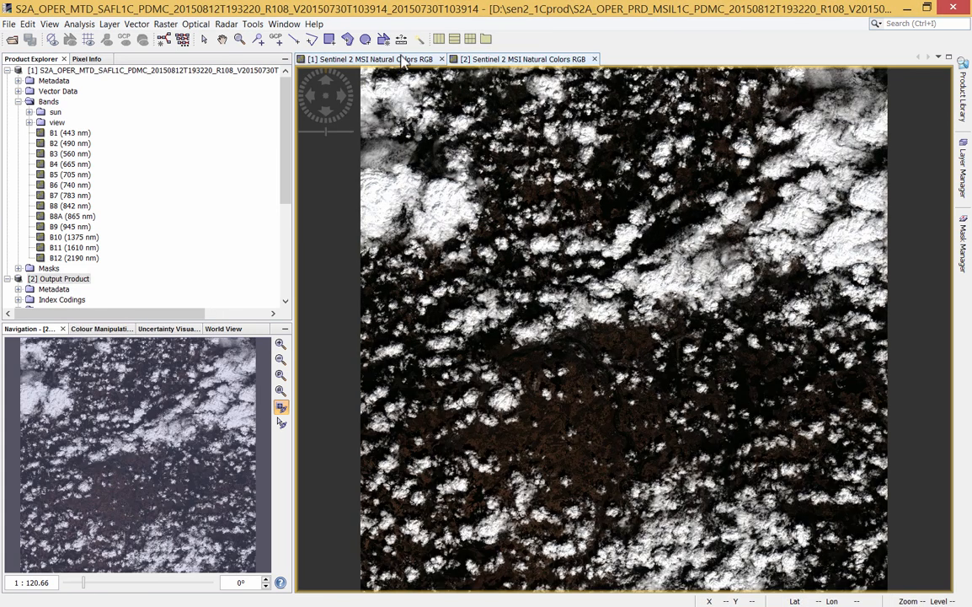
{"action": "left_click", "coordinate": [477, 58]}
{"action": "left_click", "coordinate": [455, 40]}
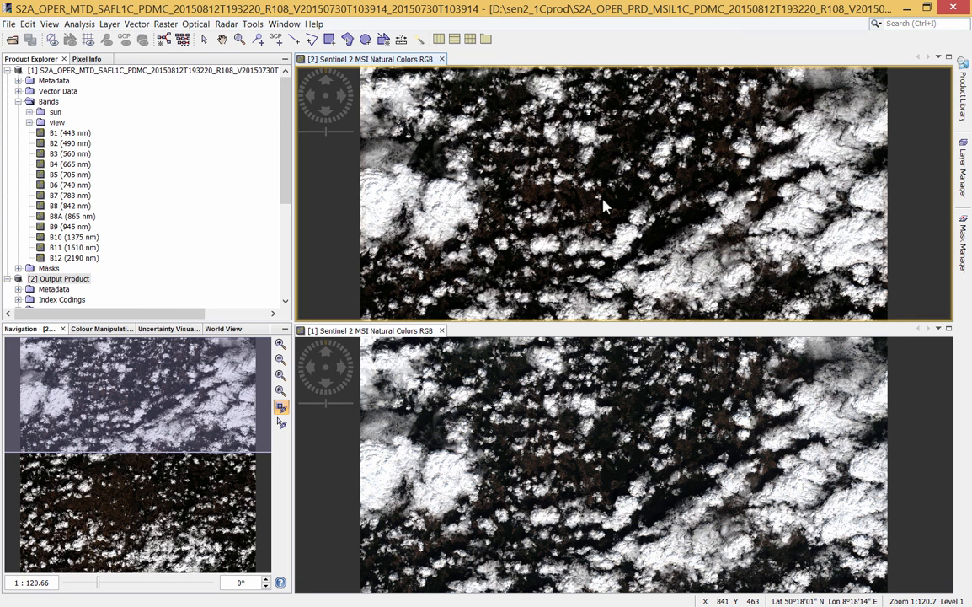
{"action": "scroll", "coordinate": [617, 175], "scroll_direction": "down", "scroll_amount": 3}
{"action": "left_click_drag", "start_coordinate": [177, 410], "coordinate": [177, 521]}
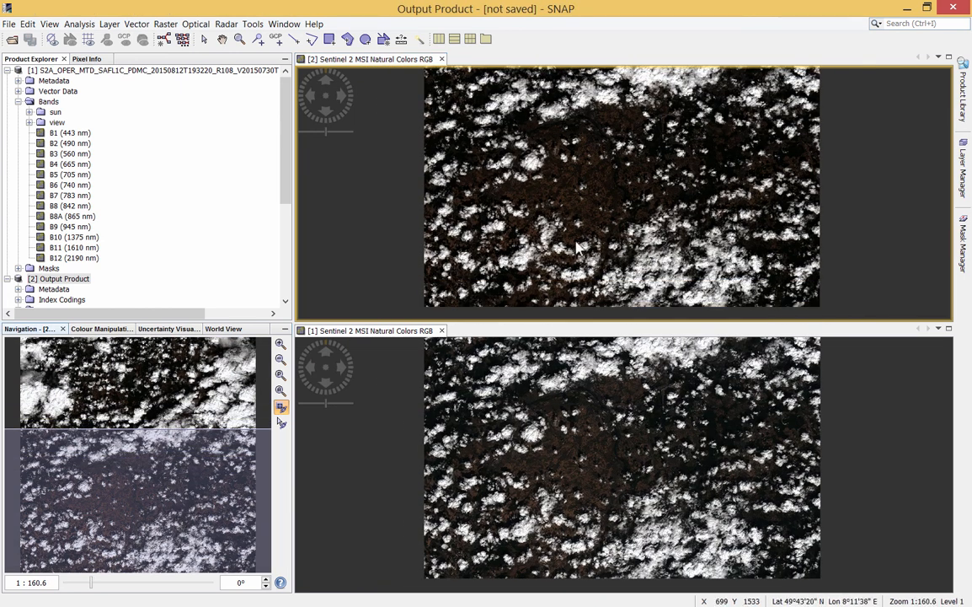